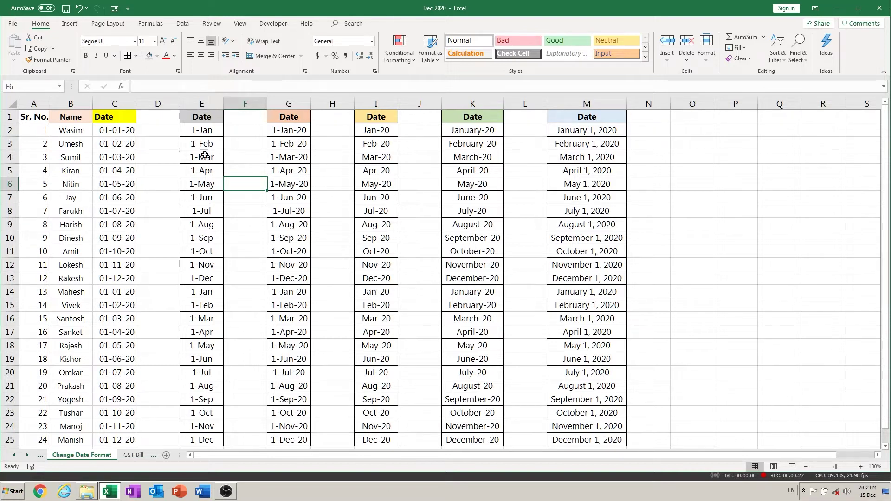
# Compare the date styles in C2, E2, G2, I2, K2 and M2, then select the column C dates C2:C25.
pyautogui.moveTo(119, 129); pyautogui.dragTo(117, 346)
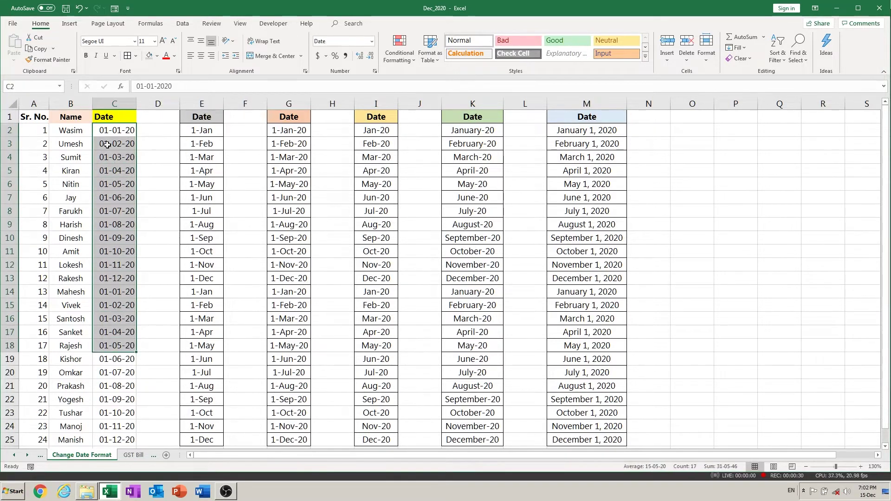
pyautogui.click(110, 134)
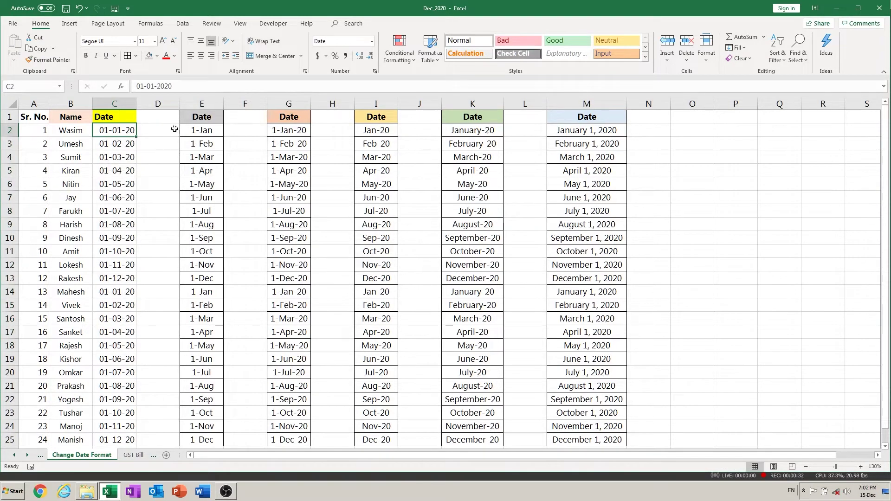
pyautogui.click(201, 132)
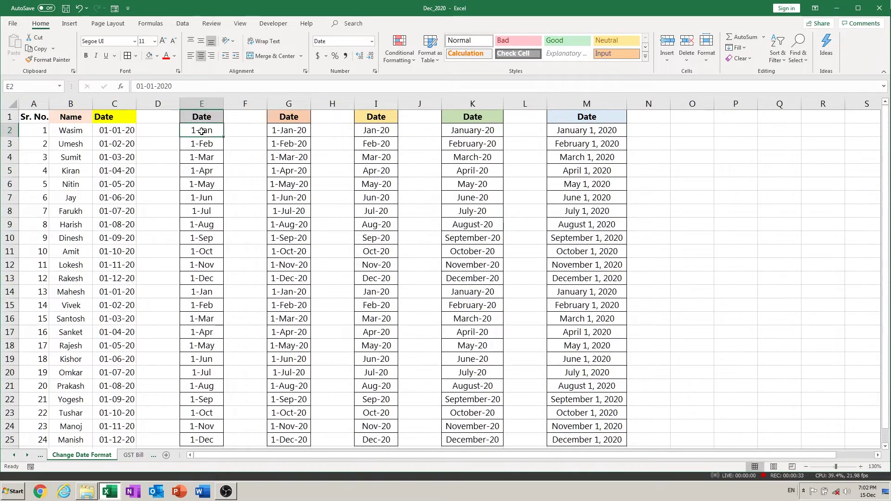
pyautogui.click(288, 132)
pyautogui.click(374, 133)
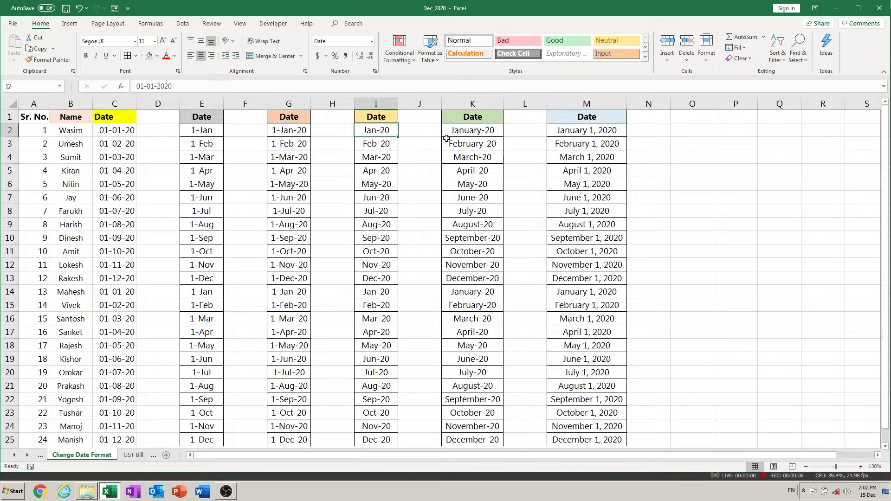
pyautogui.click(468, 134)
pyautogui.click(578, 130)
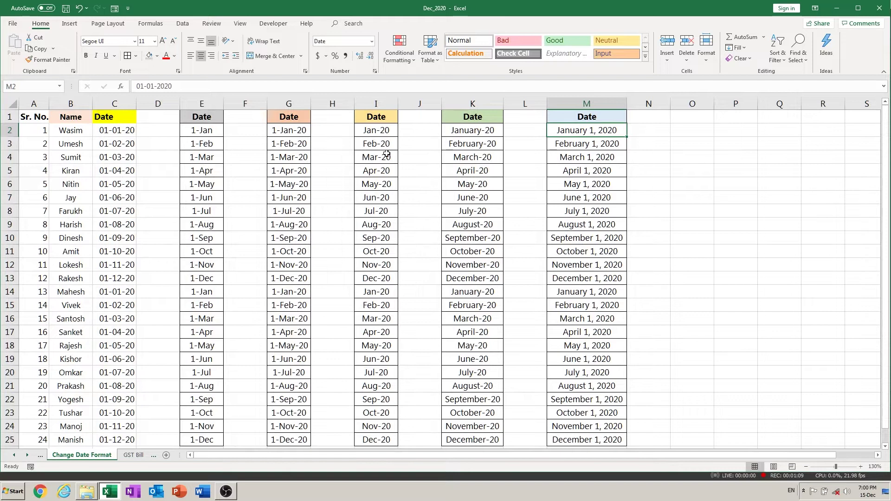
pyautogui.click(377, 130)
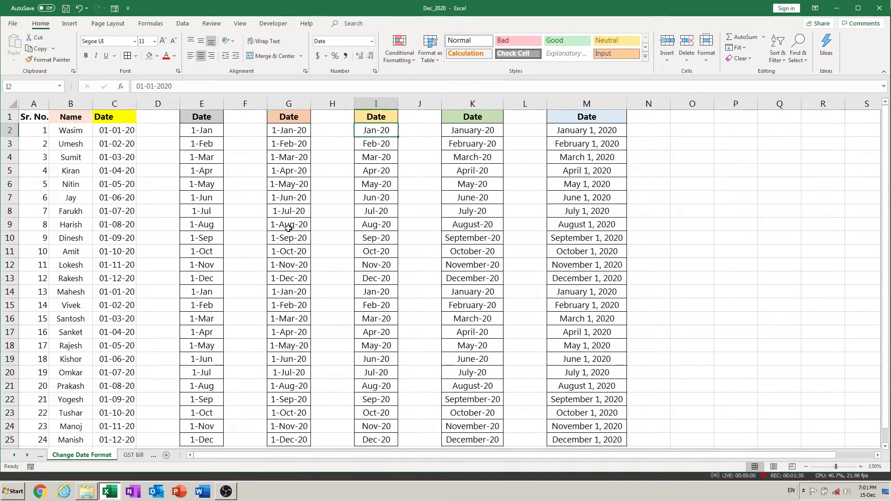
pyautogui.click(115, 133)
pyautogui.hotkey('ctrl', 'shift', 'Down')
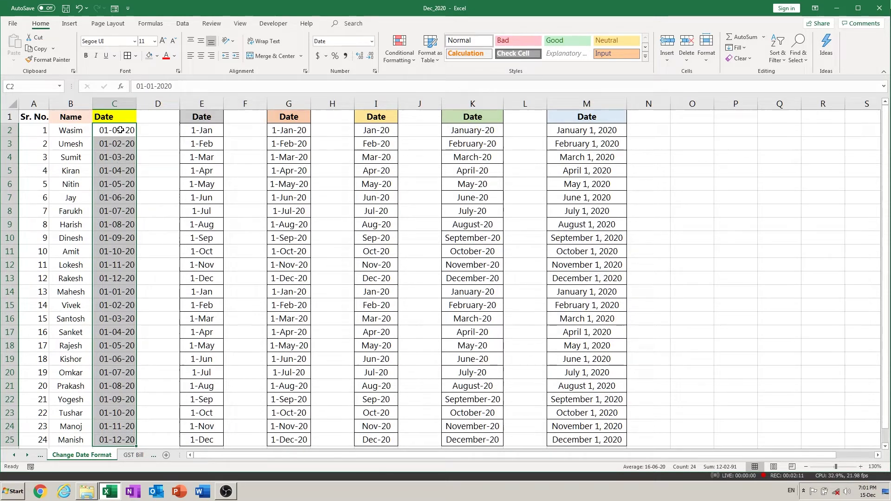
pyautogui.moveTo(120, 130); pyautogui.dragTo(129, 433)
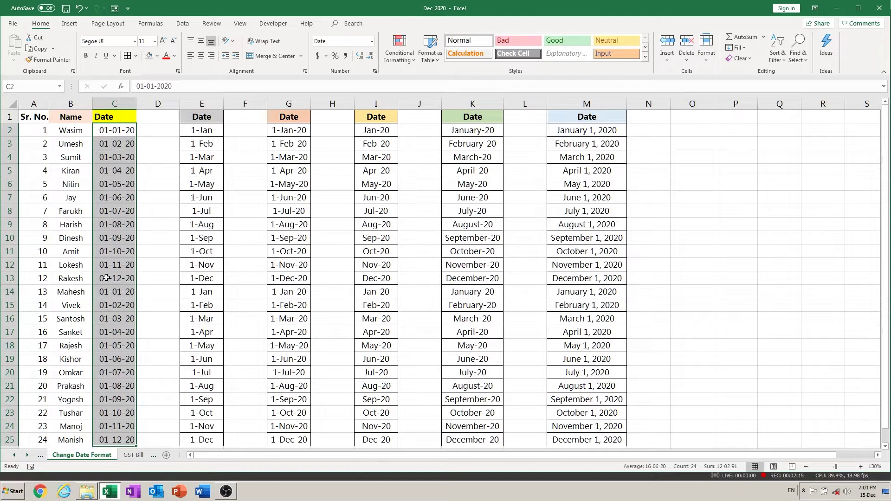
pyautogui.rightClick(113, 191)
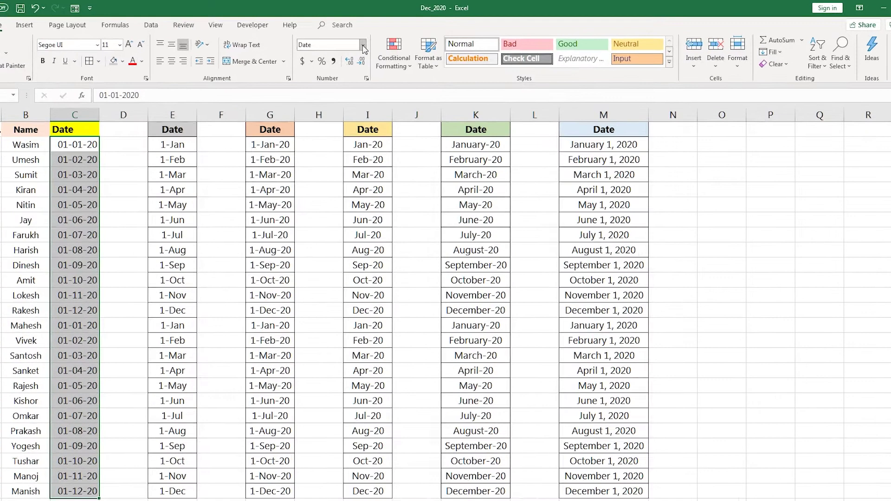
pyautogui.click(363, 45)
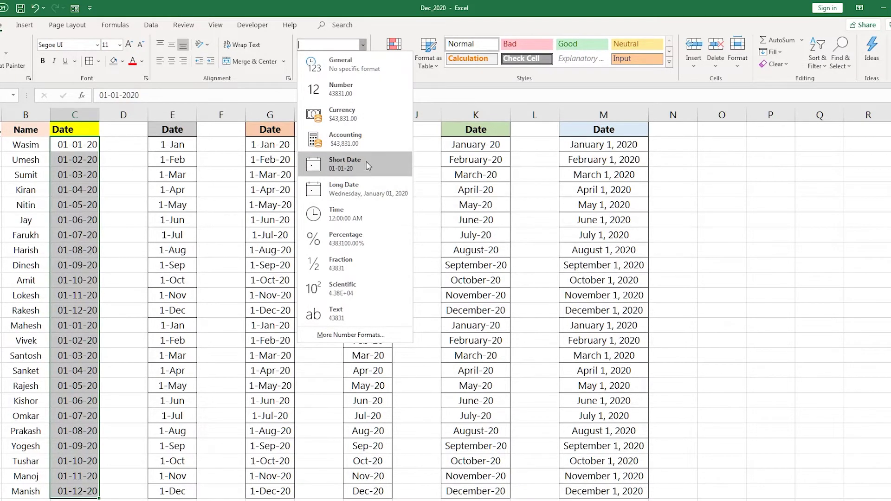
pyautogui.click(369, 44)
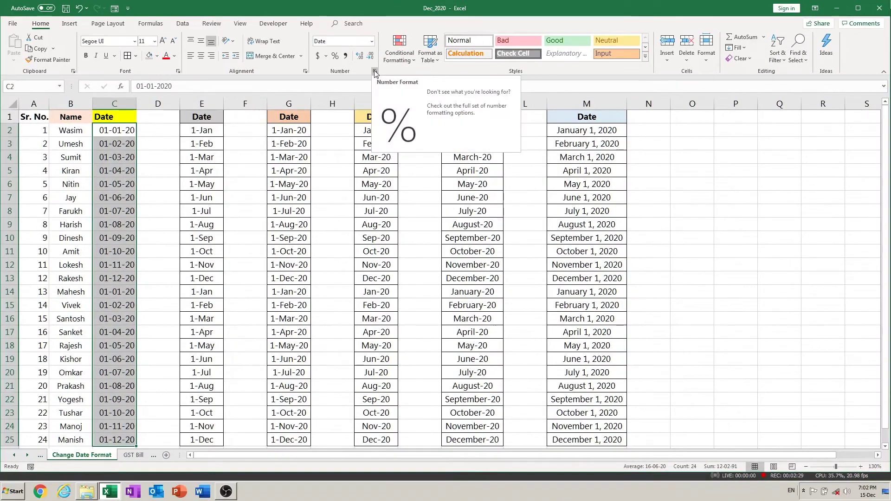
pyautogui.click(374, 72)
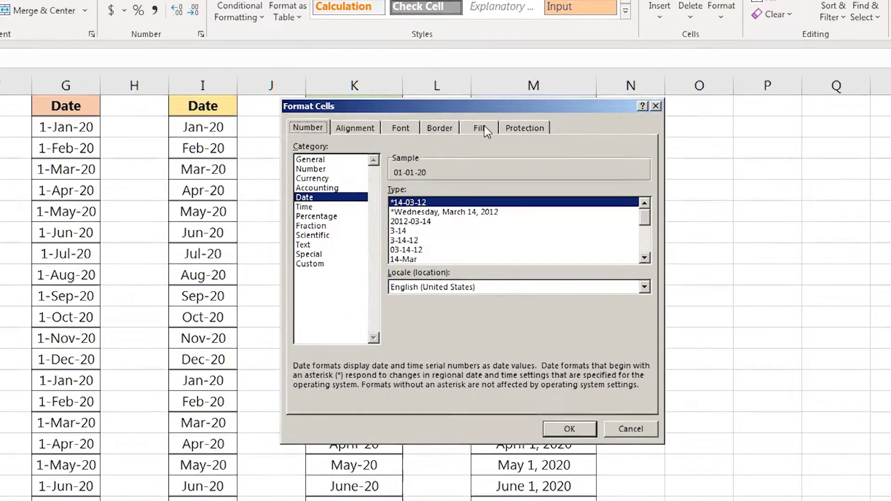
pyautogui.click(658, 109)
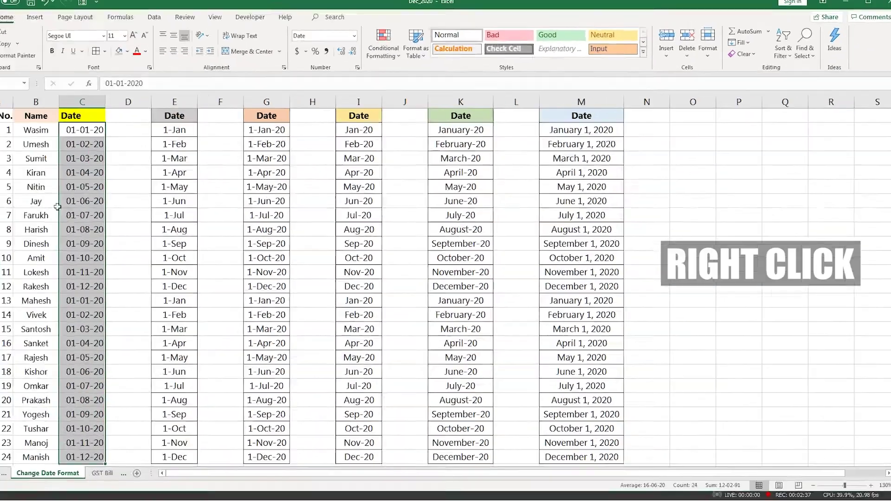
# Apply the 14-Mar Date type to the selected column C dates so they read 1-Jan to 1-Dec.
pyautogui.rightClick(123, 178)
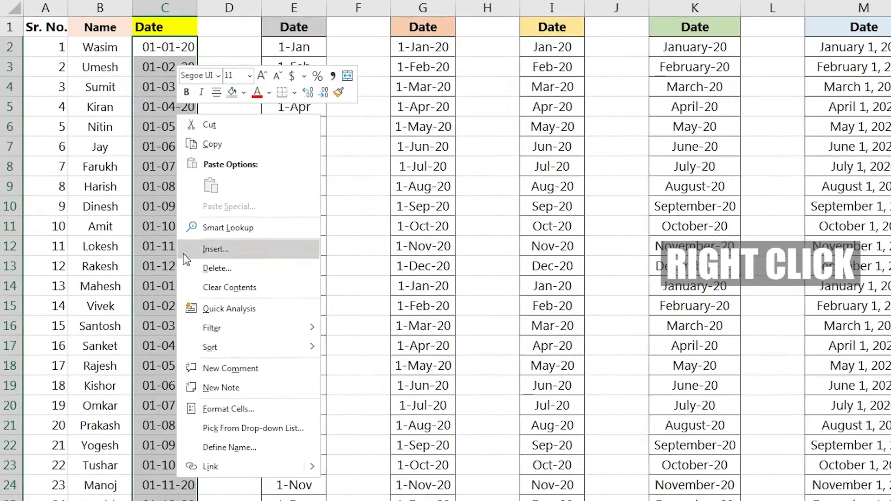
pyautogui.click(228, 408)
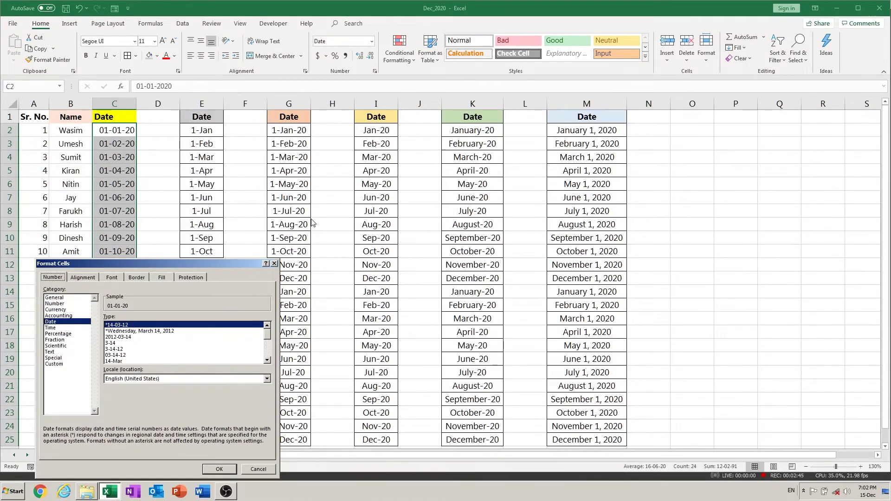
pyautogui.moveTo(102, 263); pyautogui.dragTo(365, 178)
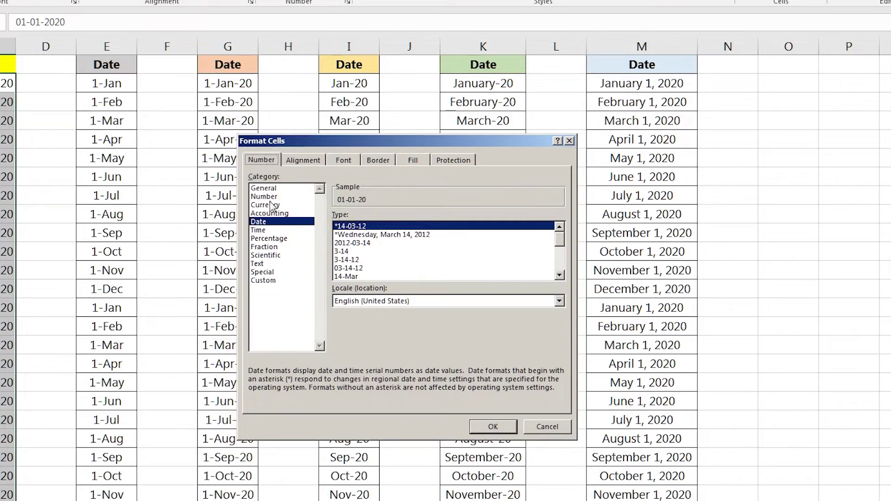
pyautogui.click(259, 224)
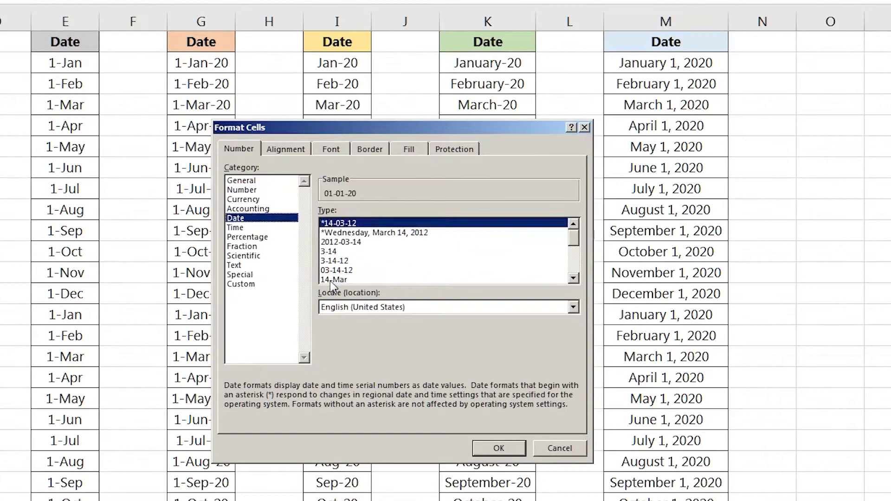
pyautogui.click(329, 279)
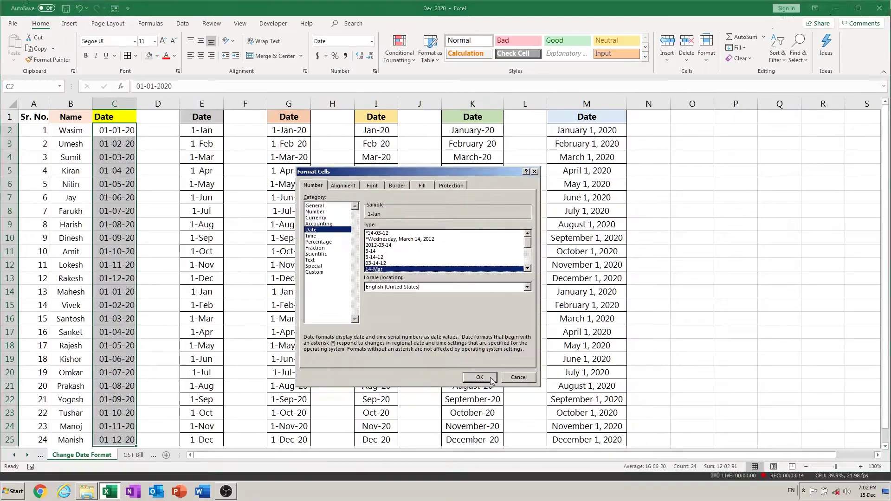
pyautogui.click(499, 448)
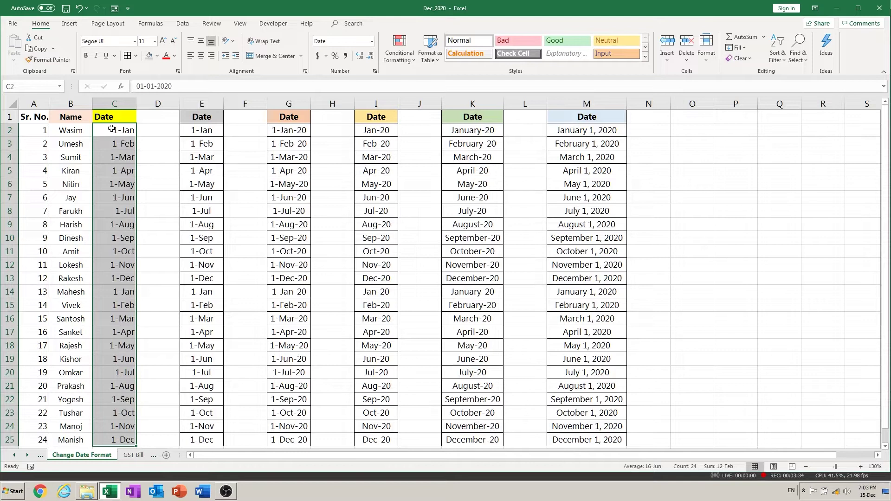
# Reformat C2:C25 with the 14-Mar-12 Date type, showing 1-Jan-20 through 1-Dec-20.
pyautogui.moveTo(109, 131); pyautogui.dragTo(107, 441)
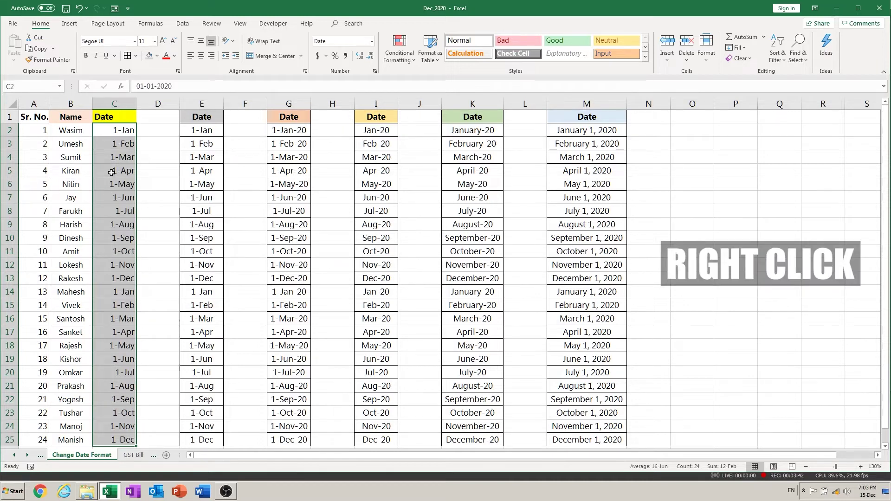
pyautogui.rightClick(112, 156)
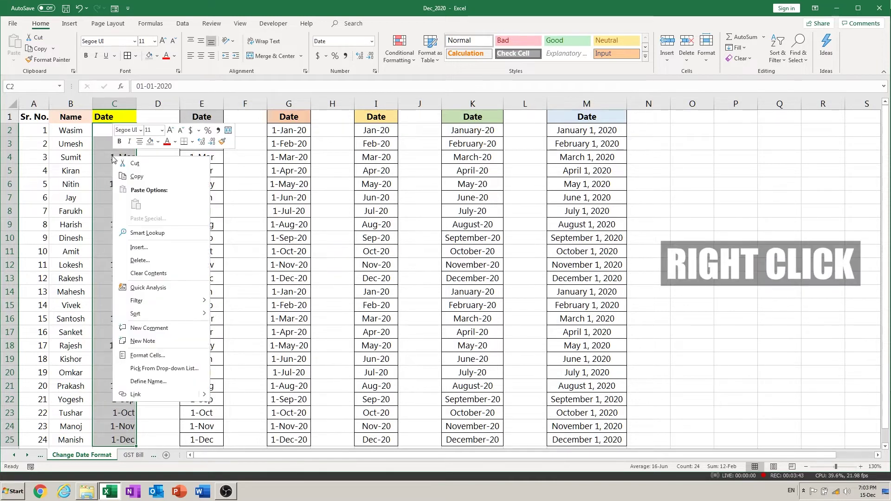
pyautogui.click(148, 355)
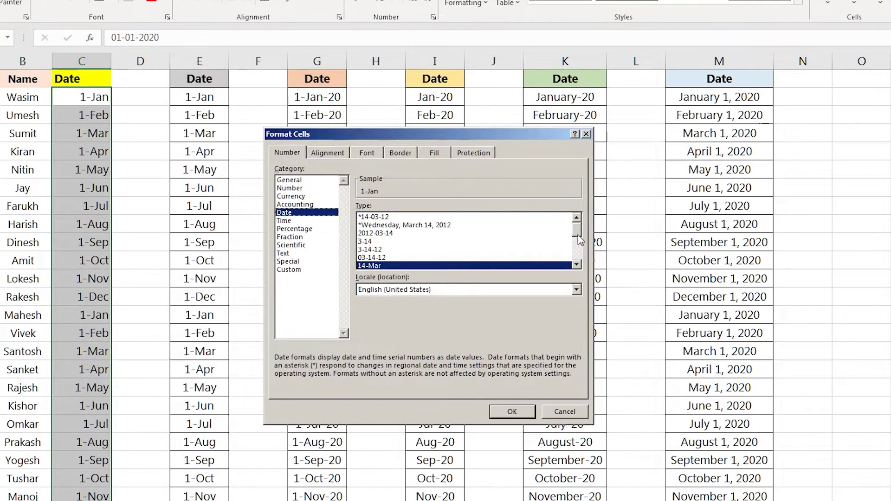
pyautogui.click(576, 265)
pyautogui.click(577, 264)
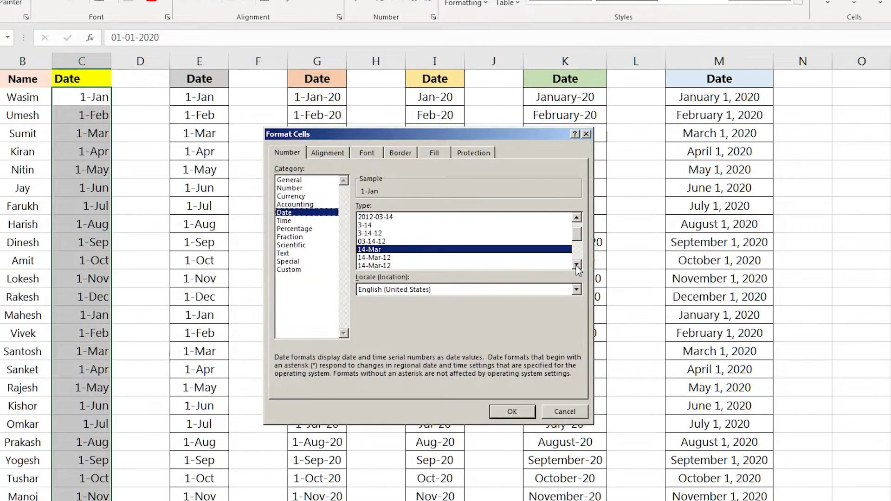
pyautogui.click(379, 258)
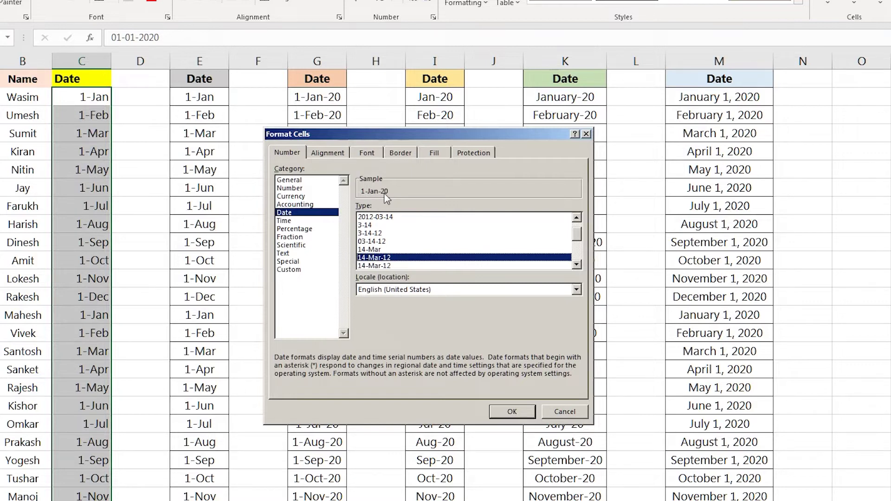
pyautogui.click(512, 411)
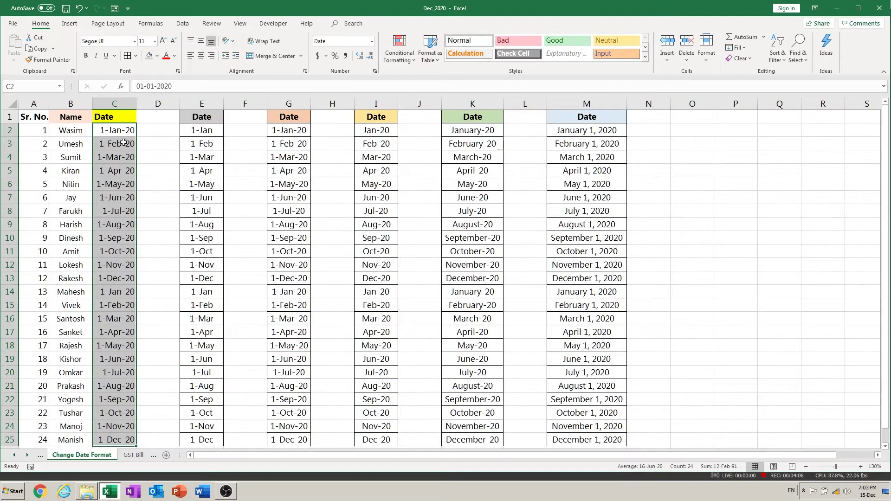
pyautogui.click(112, 133)
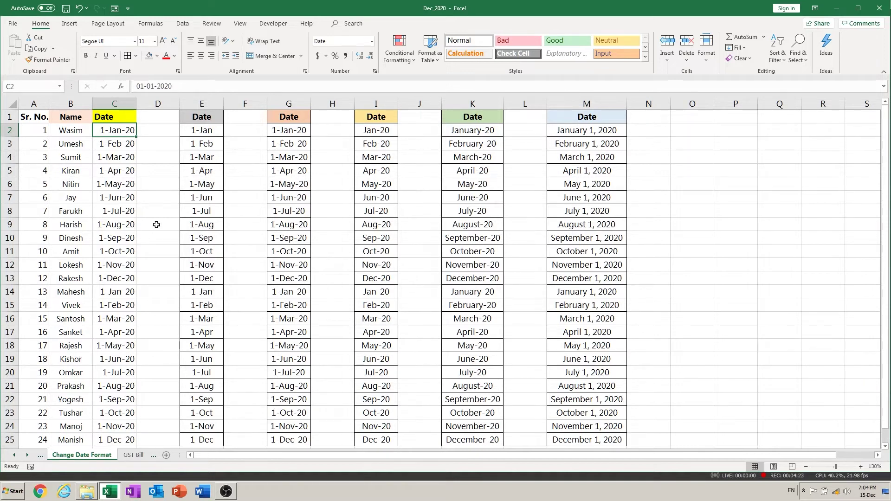
# Reformat C2:C25 with the Mar-12 Date type so the dates read Jan-20 to Dec-20.
pyautogui.moveTo(117, 131); pyautogui.dragTo(119, 439)
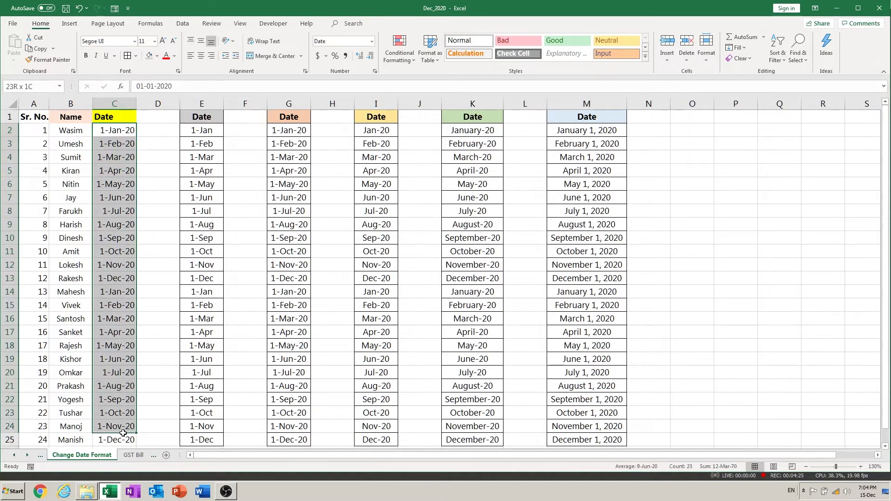
pyautogui.rightClick(112, 260)
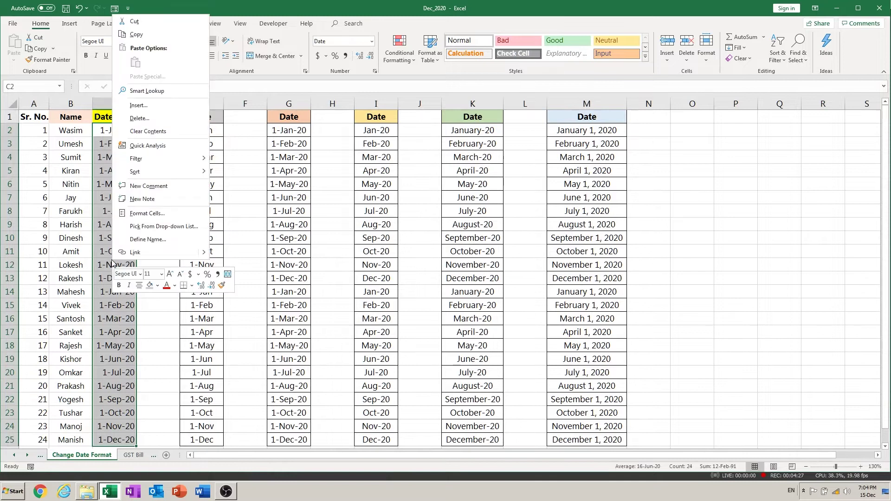
pyautogui.click(147, 213)
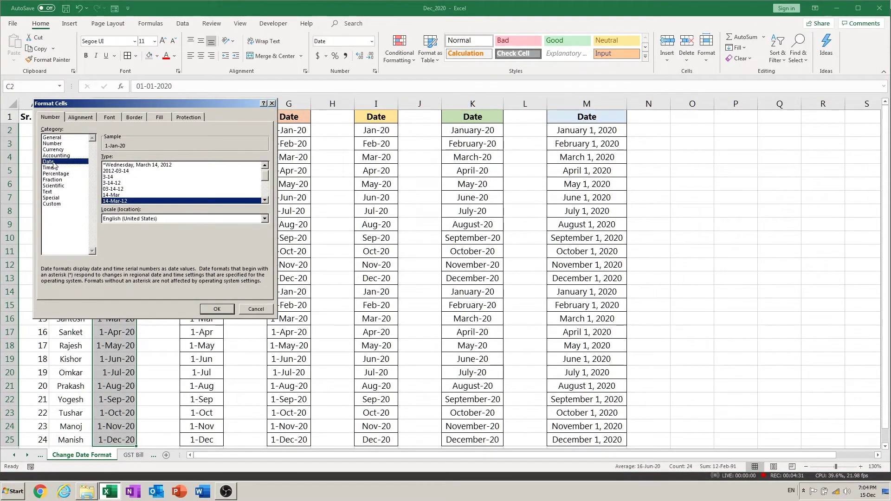
pyautogui.click(265, 202)
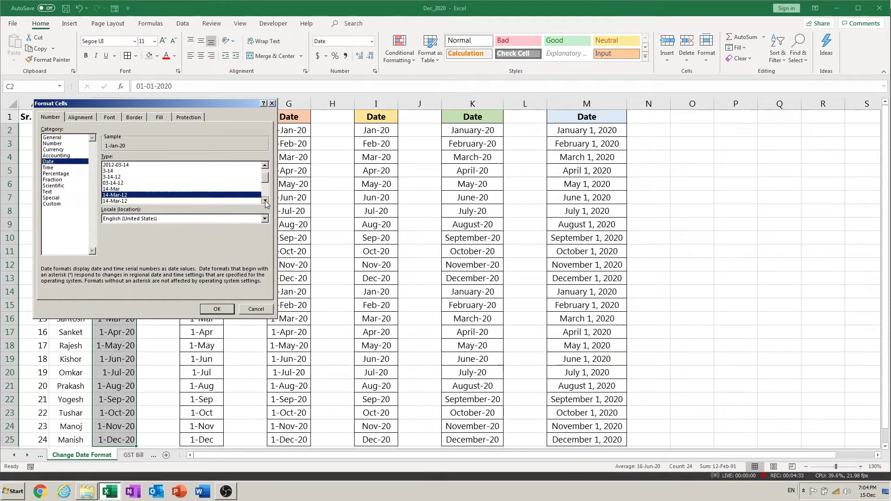
pyautogui.click(265, 201)
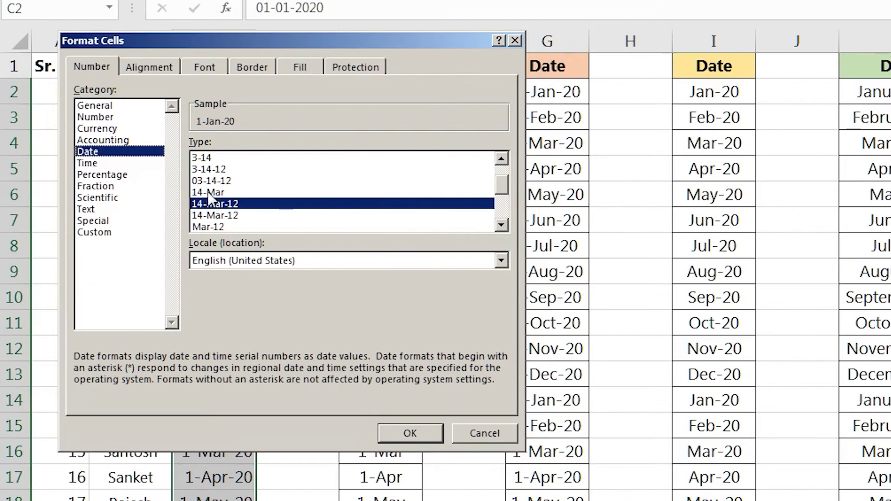
pyautogui.click(208, 227)
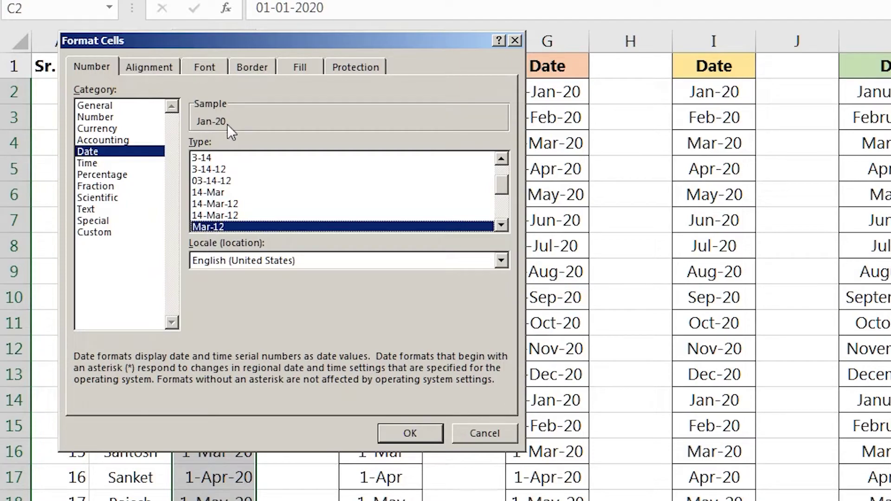
pyautogui.click(405, 432)
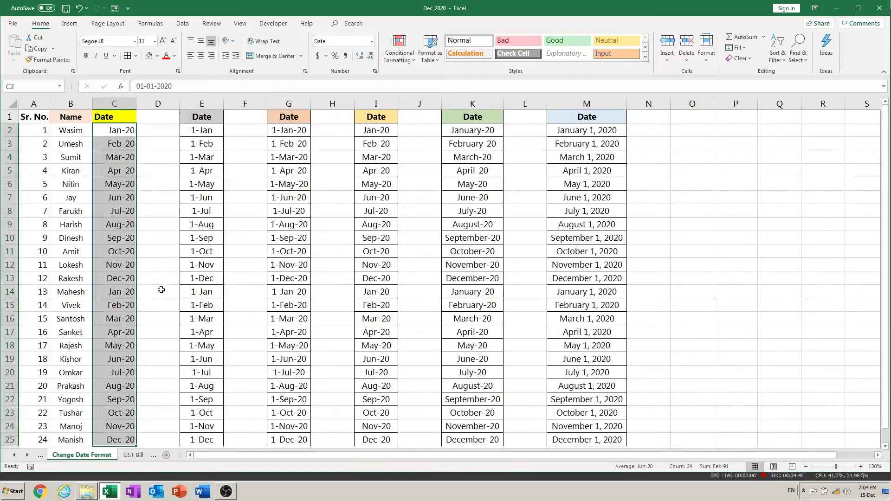
pyautogui.click(160, 289)
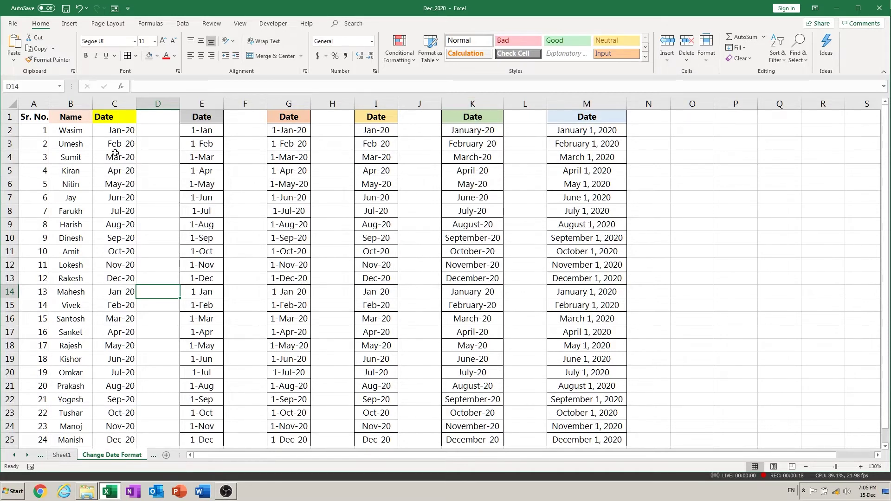
pyautogui.click(118, 133)
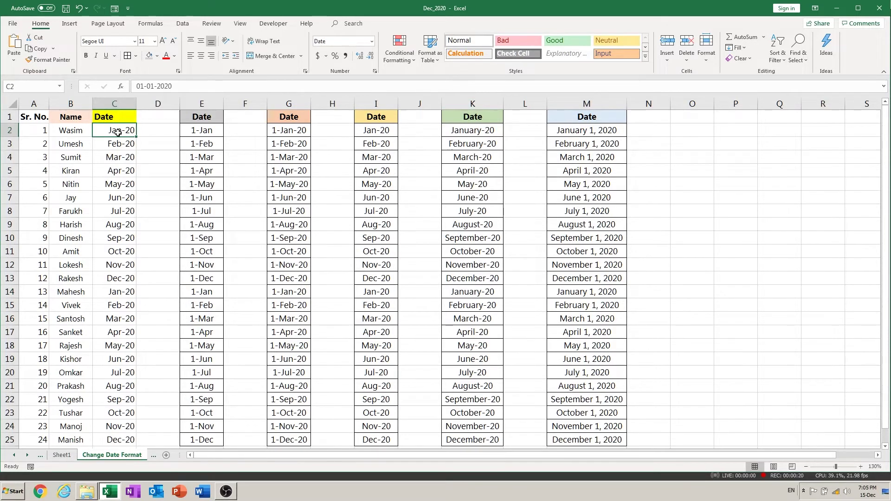
# Apply the March-12 Date type to C2:C25, showing January-20 to December-20, and check C2.
pyautogui.hotkey('ctrl', 'shift', 'Down')
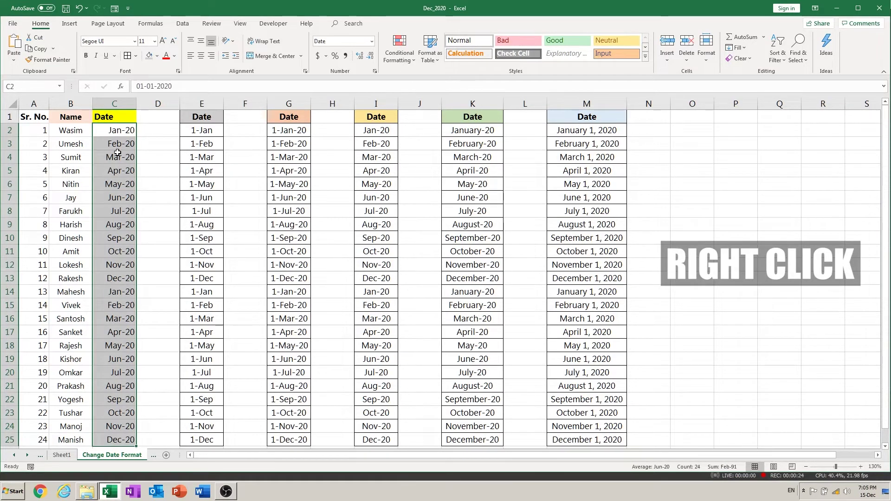
pyautogui.rightClick(119, 155)
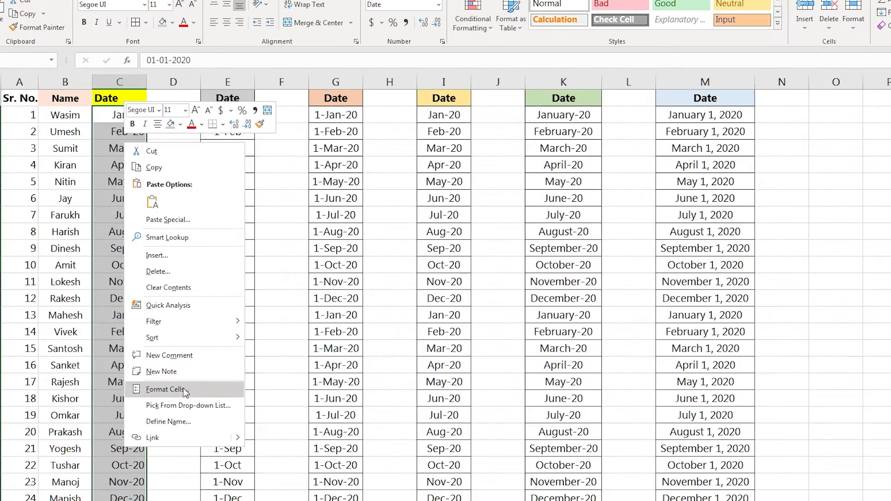
pyautogui.click(183, 392)
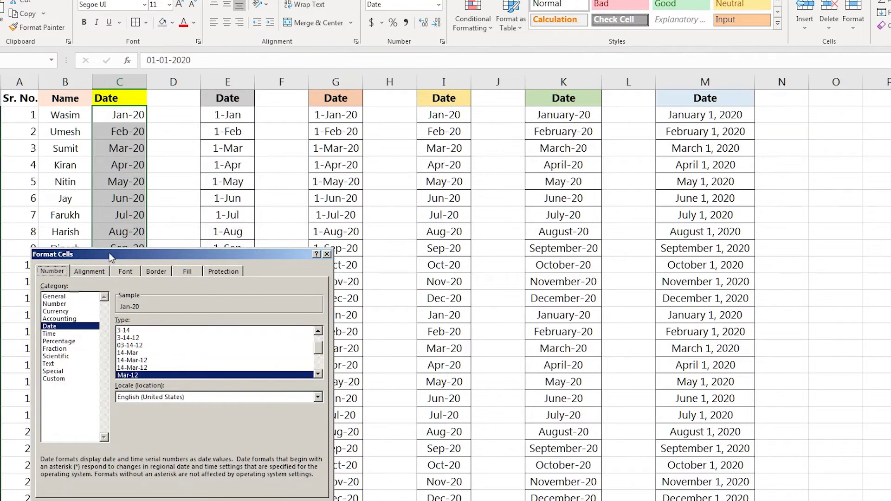
pyautogui.moveTo(103, 254); pyautogui.dragTo(425, 173)
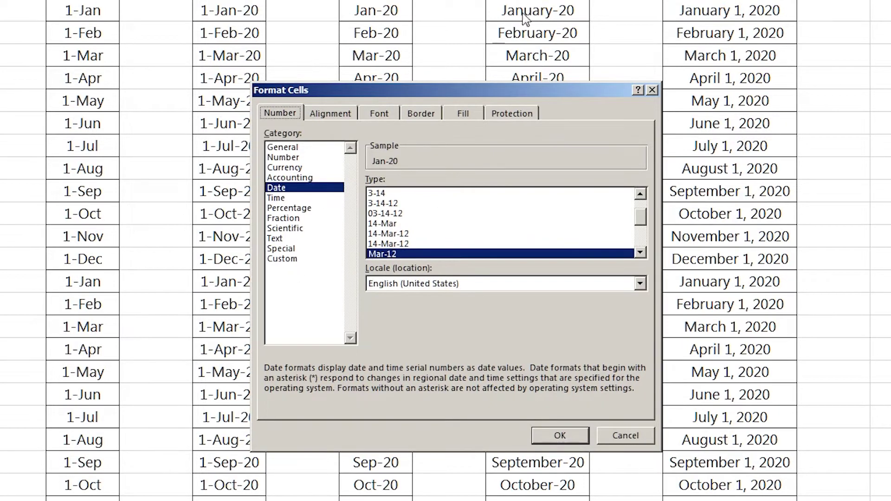
pyautogui.click(640, 252)
pyautogui.click(640, 253)
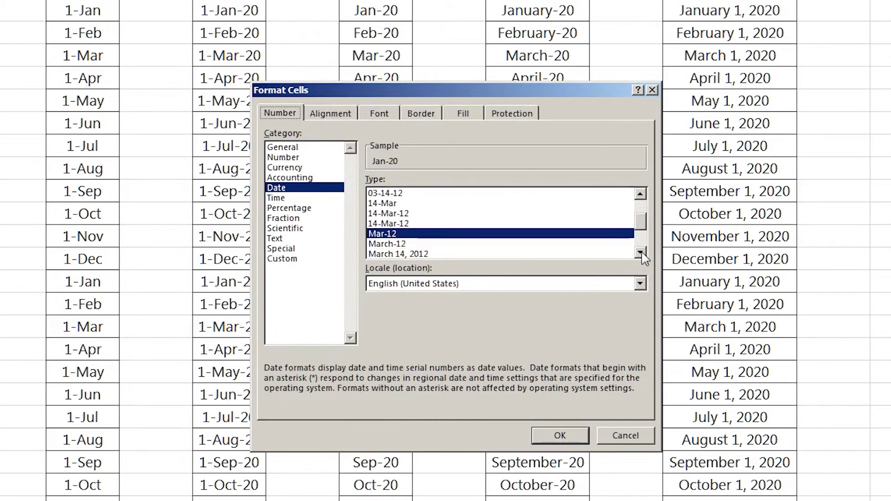
pyautogui.click(398, 245)
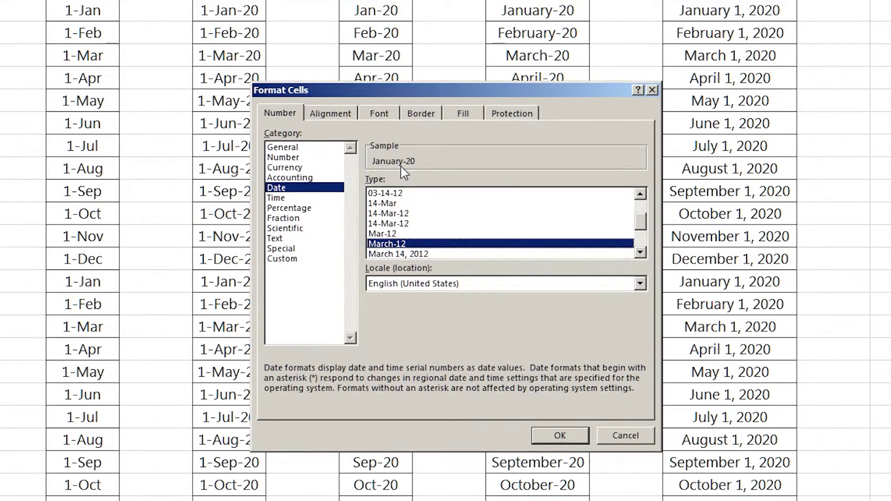
pyautogui.click(560, 436)
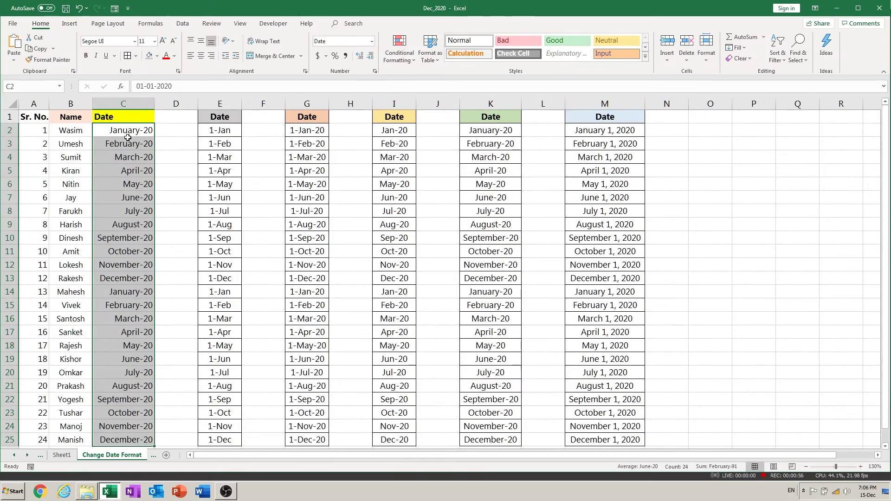
pyautogui.click(128, 139)
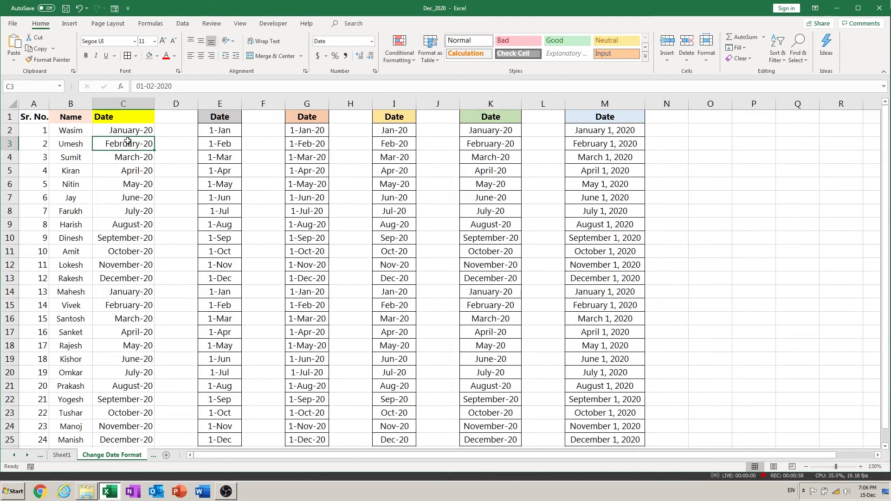
pyautogui.click(126, 128)
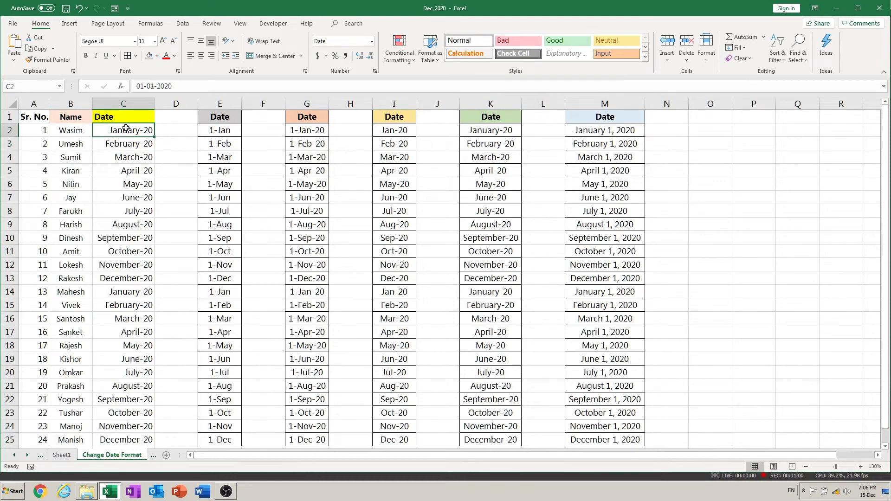
# Check the date styles in E2 through M2, then select the column E dates E2:E25.
pyautogui.click(217, 133)
pyautogui.click(316, 130)
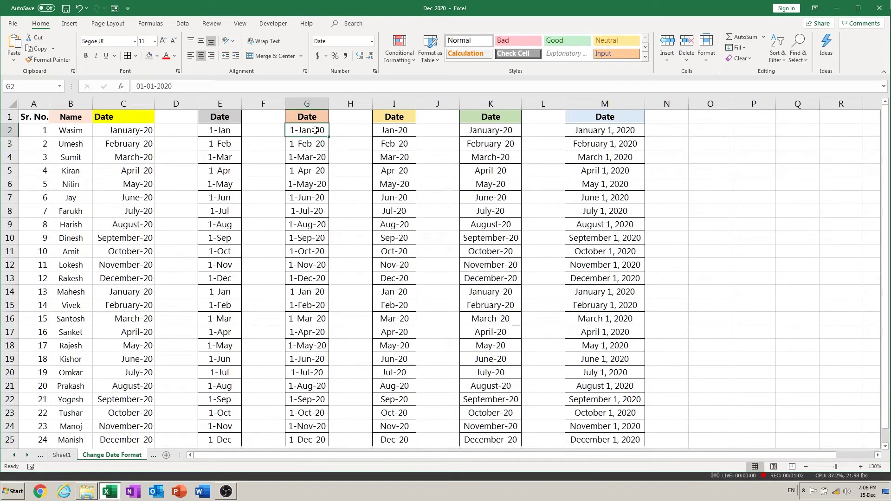
pyautogui.click(405, 135)
pyautogui.click(493, 132)
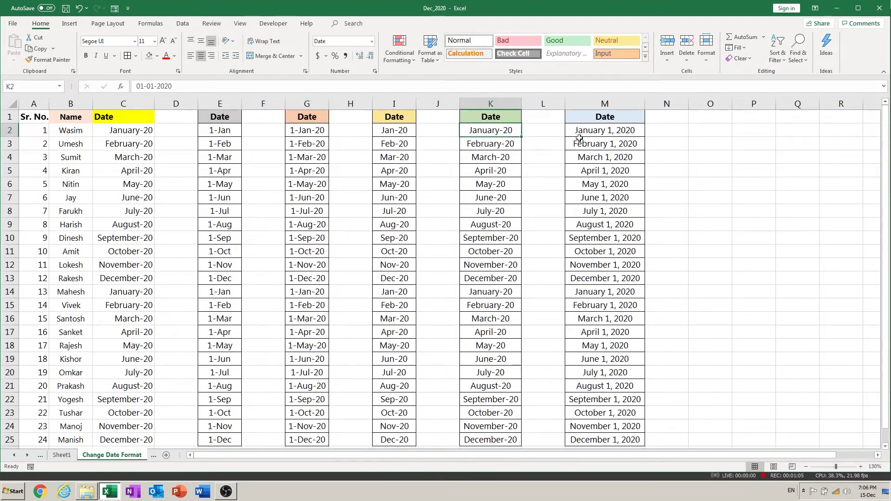
pyautogui.click(611, 135)
pyautogui.click(225, 133)
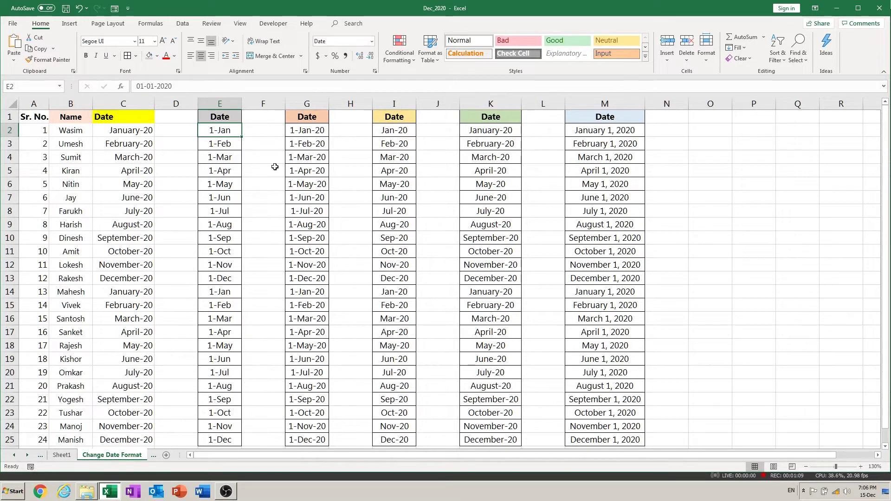
pyautogui.hotkey('ctrl', 'shift', 'Down')
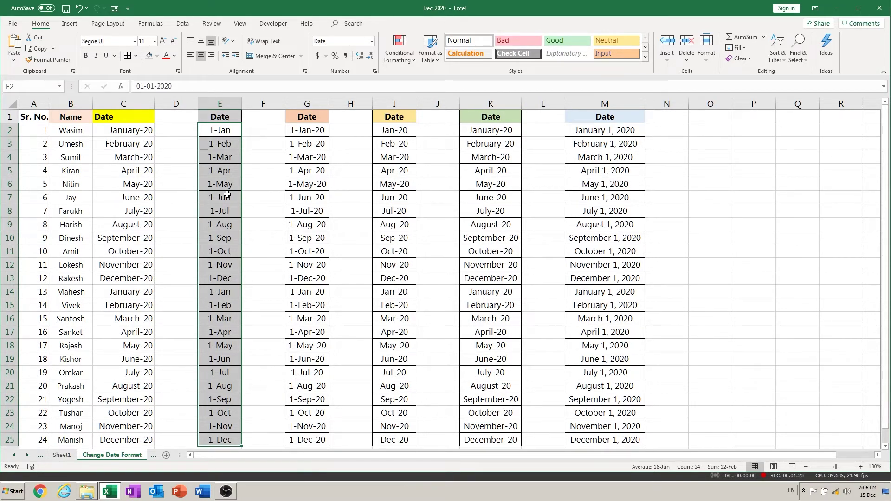
# In Format Cells for E2:E25, pick the 14-Mar-12 Date type (01-Jan-20), then view it under Custom.
pyautogui.rightClick(224, 172)
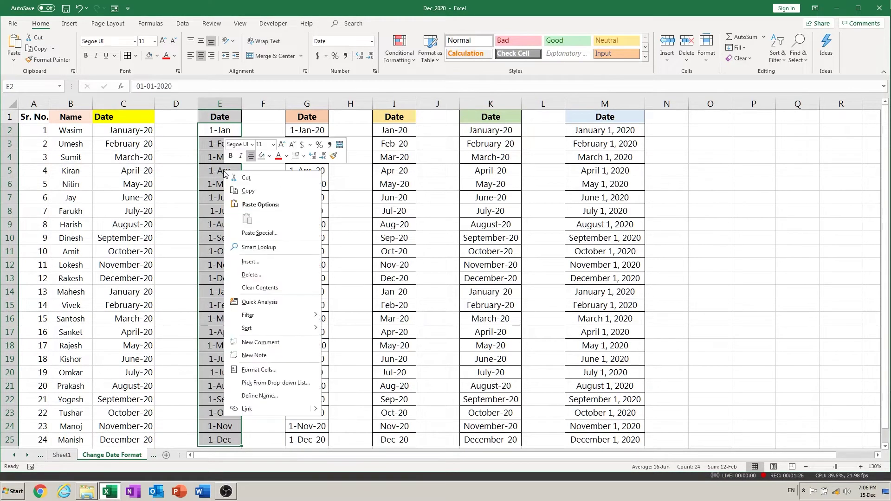
pyautogui.click(281, 370)
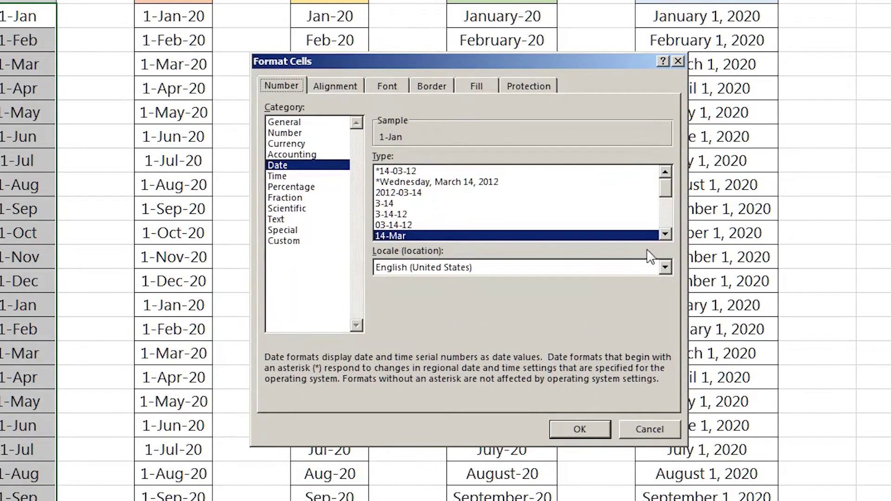
pyautogui.click(665, 234)
pyautogui.click(665, 234)
pyautogui.click(665, 235)
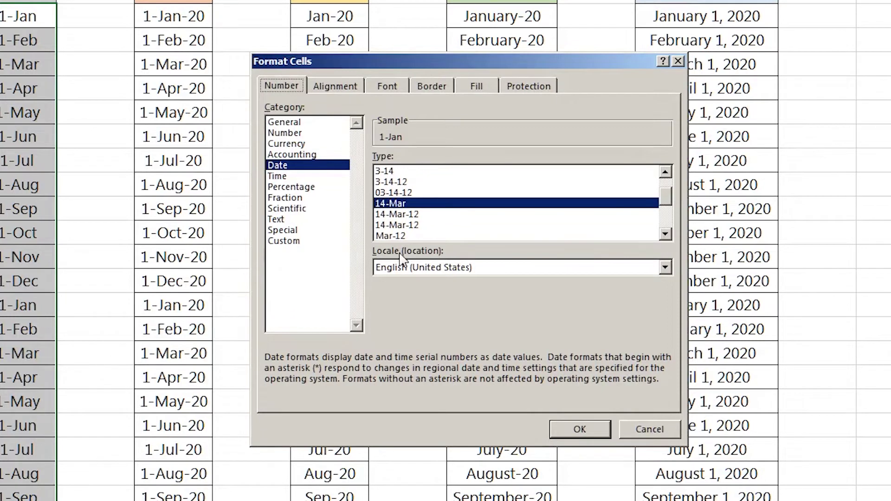
pyautogui.click(665, 235)
pyautogui.click(664, 235)
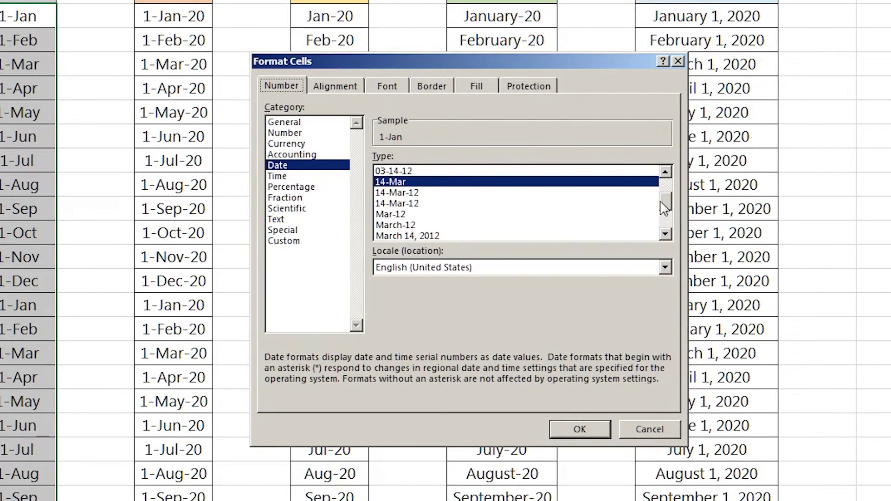
pyautogui.click(410, 204)
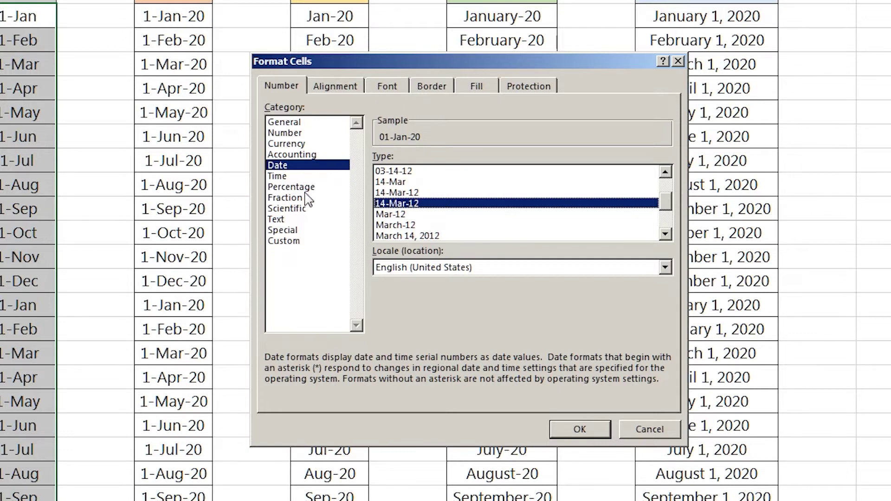
pyautogui.click(284, 241)
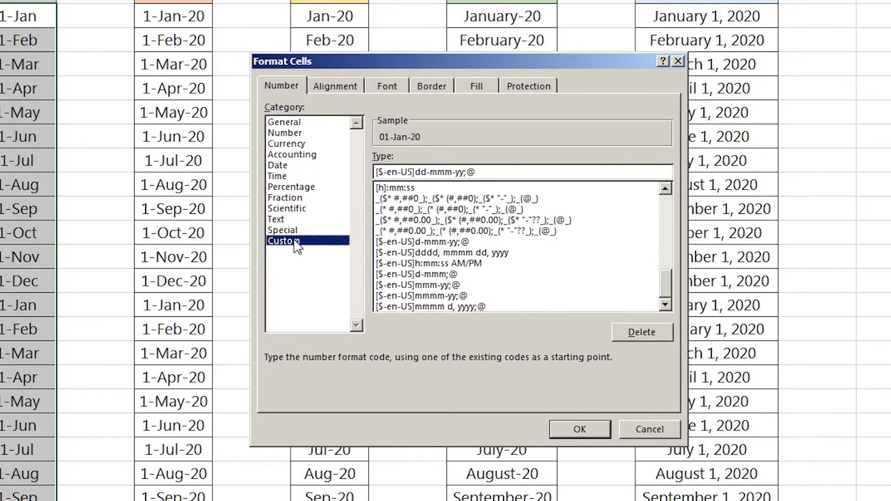
# Change the custom code from dd-mmm-yy to dd-mmm-yyyy so column E shows 01-Jan-2020.
pyautogui.click(415, 172)
pyautogui.moveTo(666, 296); pyautogui.dragTo(666, 268)
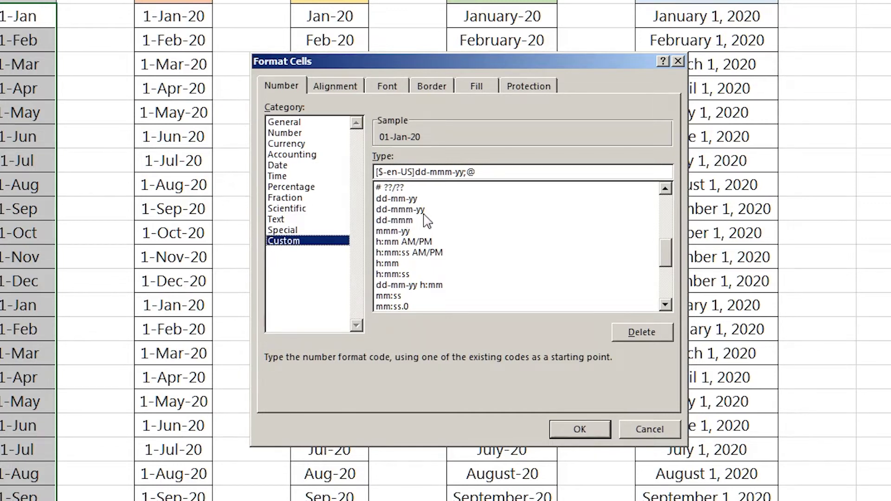
pyautogui.click(416, 209)
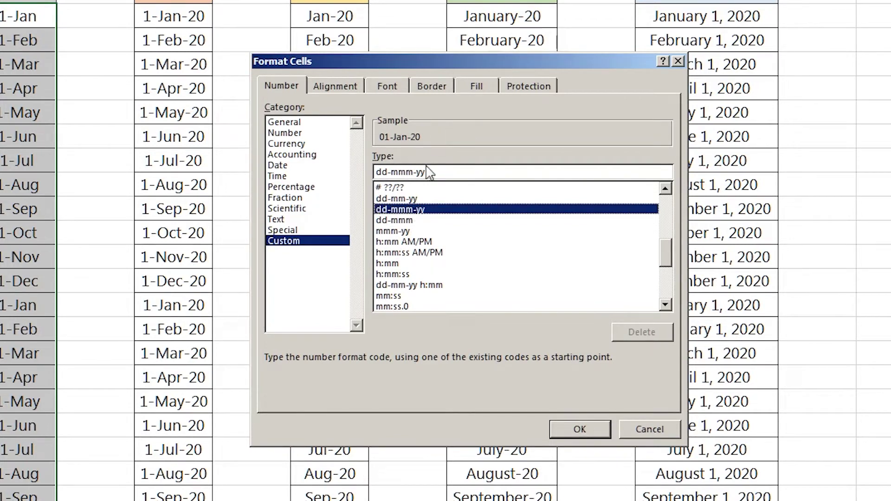
pyautogui.click(438, 173)
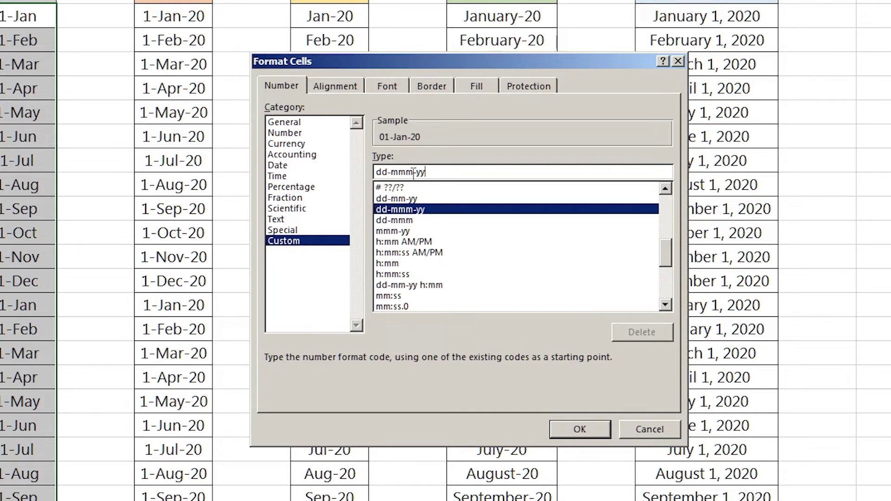
pyautogui.doubleClick(424, 172)
pyautogui.click(378, 172)
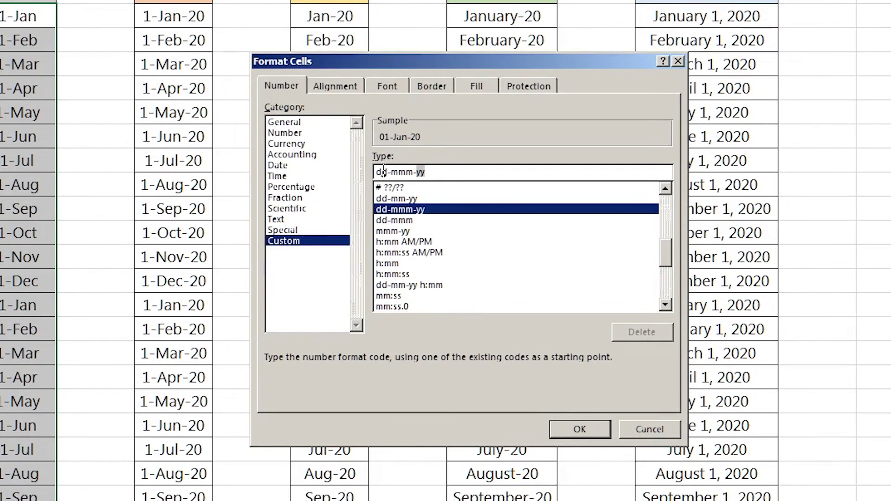
pyautogui.press('BackSpace')
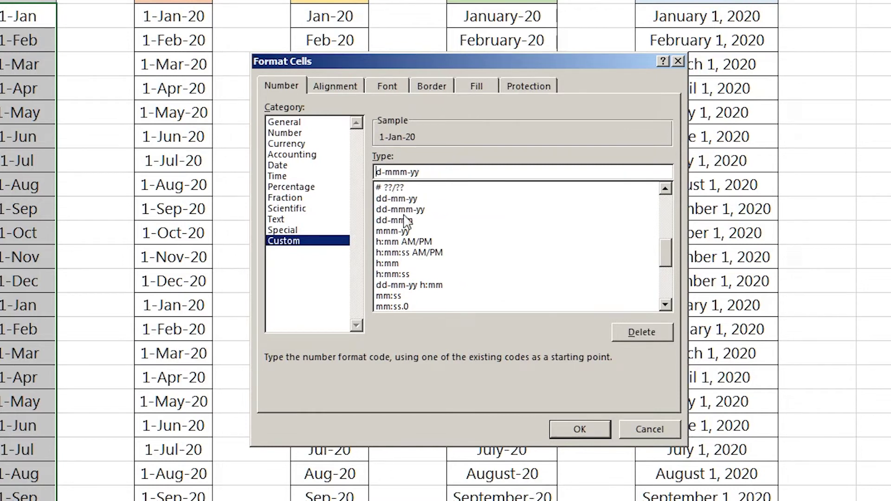
pyautogui.write('d')
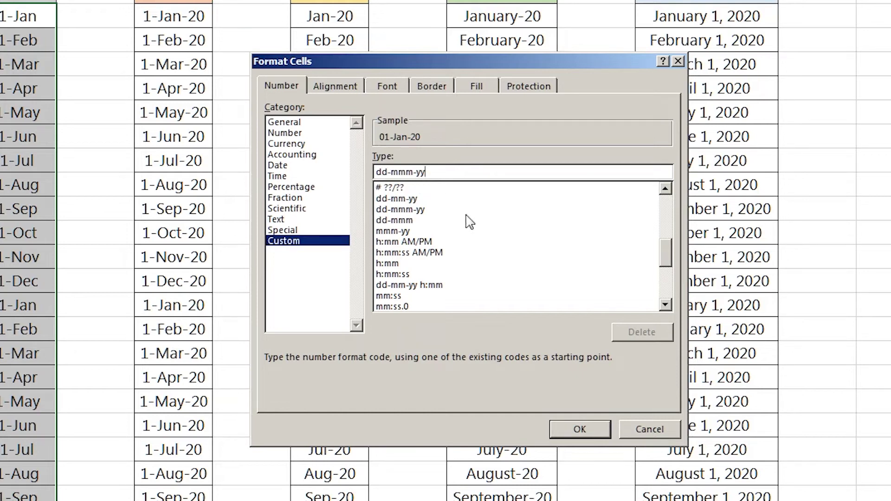
pyautogui.write('y')
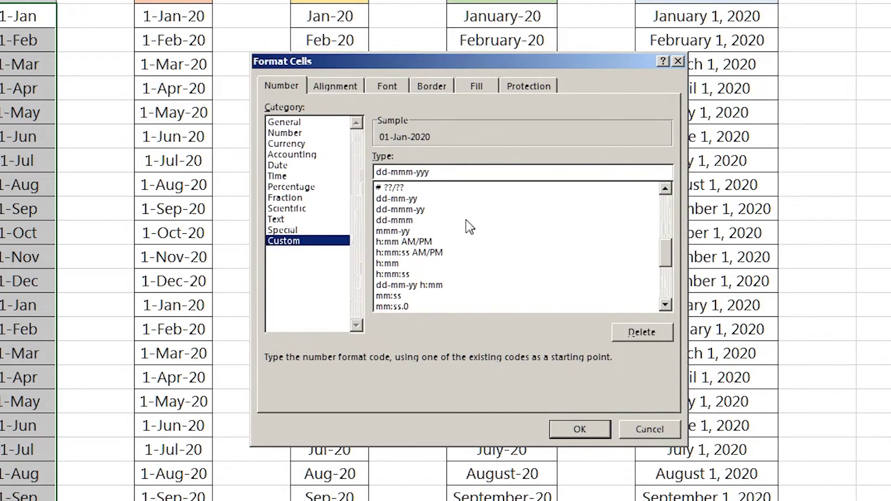
pyautogui.write('y')
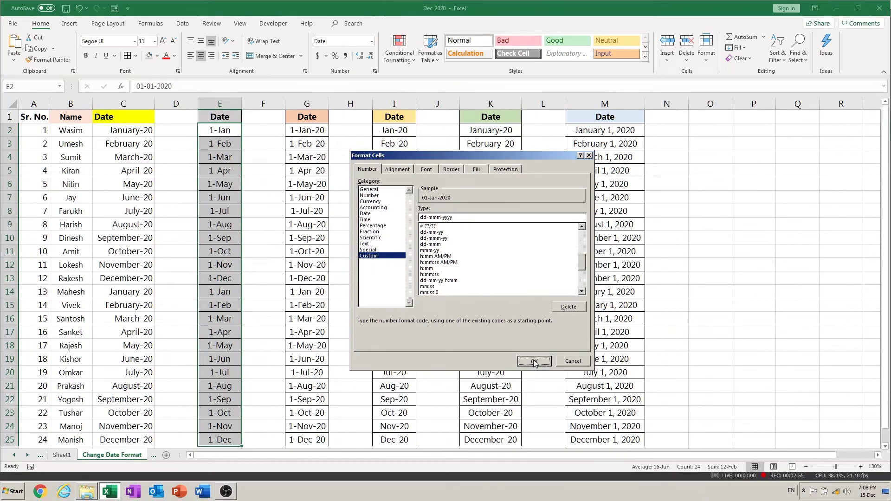
pyautogui.press('Return')
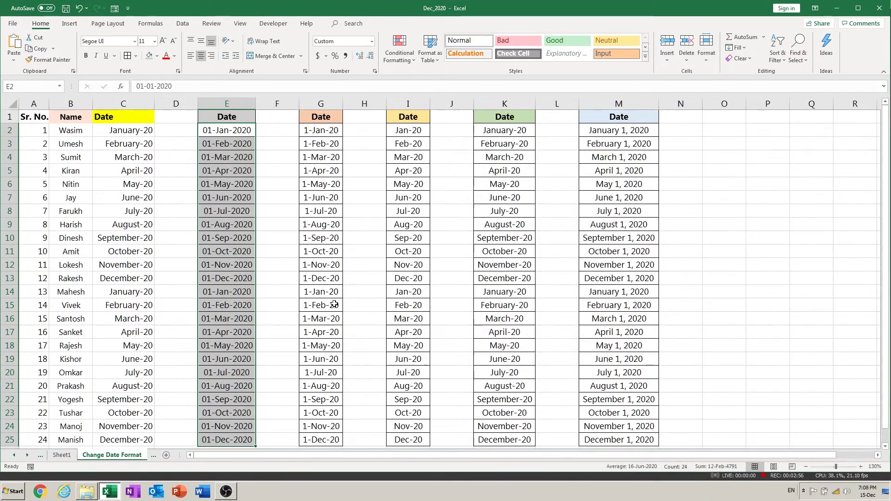
# Deselect column E and select the column C dates from C2 down to C25.
pyautogui.click(244, 269)
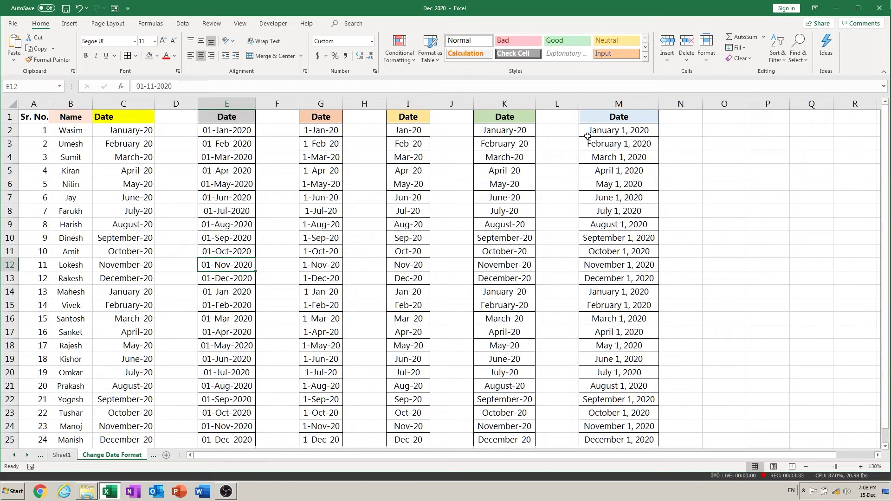
pyautogui.press('Left')
pyautogui.press('Left')
pyautogui.press('Left')
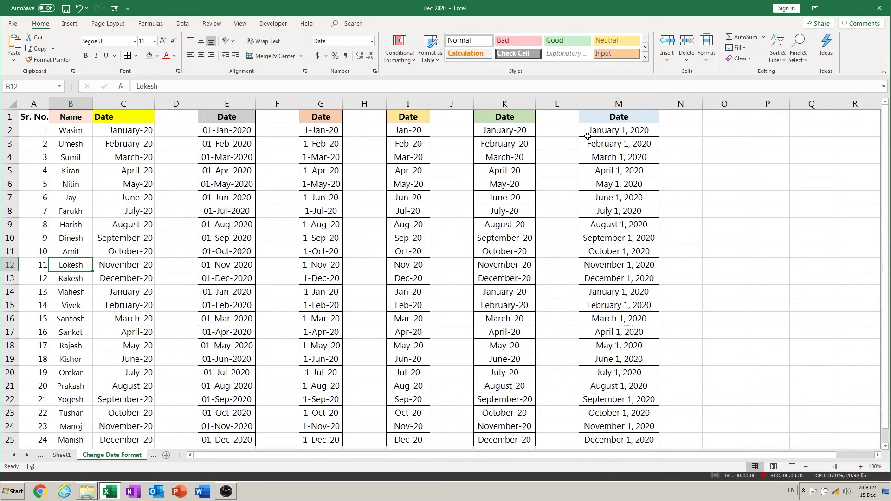
pyautogui.press('Right')
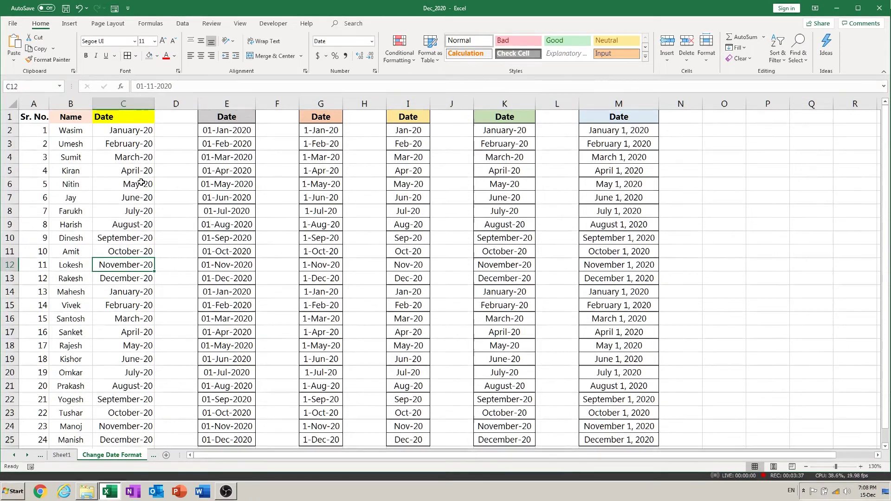
pyautogui.click(128, 129)
pyautogui.moveTo(128, 130); pyautogui.dragTo(135, 437)
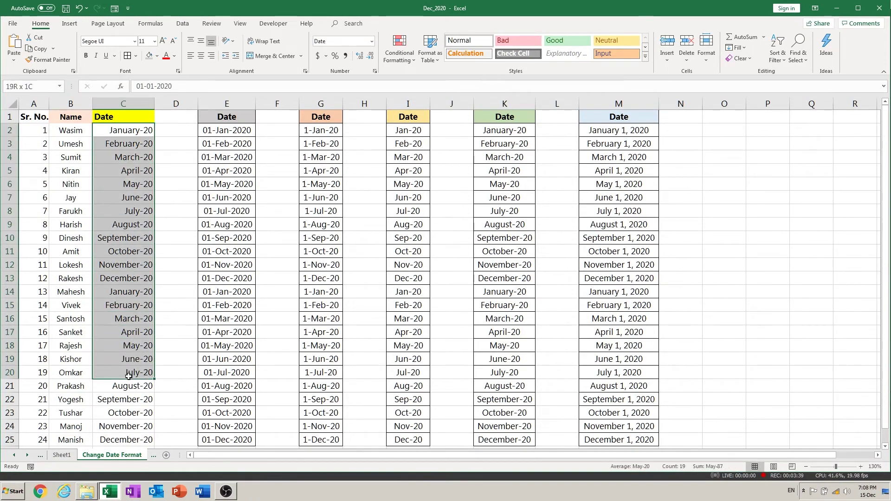
pyautogui.rightClick(127, 171)
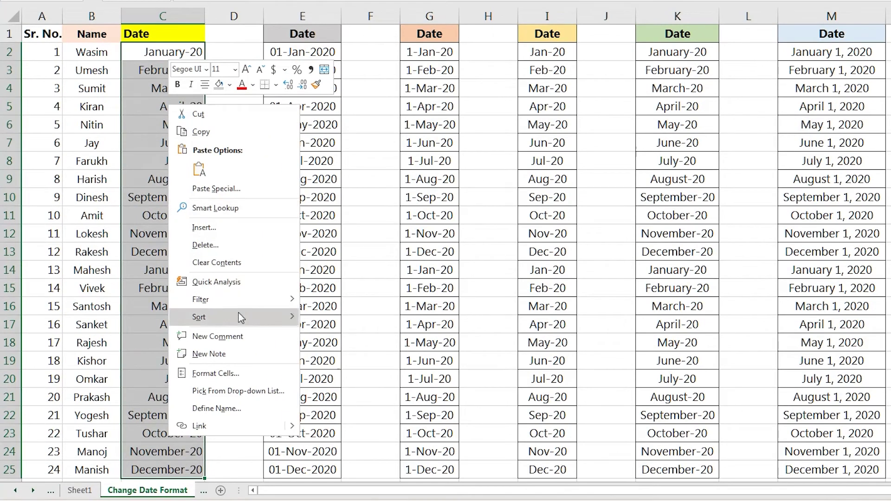
# Apply the March 14, 2012 Date type so column C reads January 1, 2020 to December 1, 2020.
pyautogui.click(216, 374)
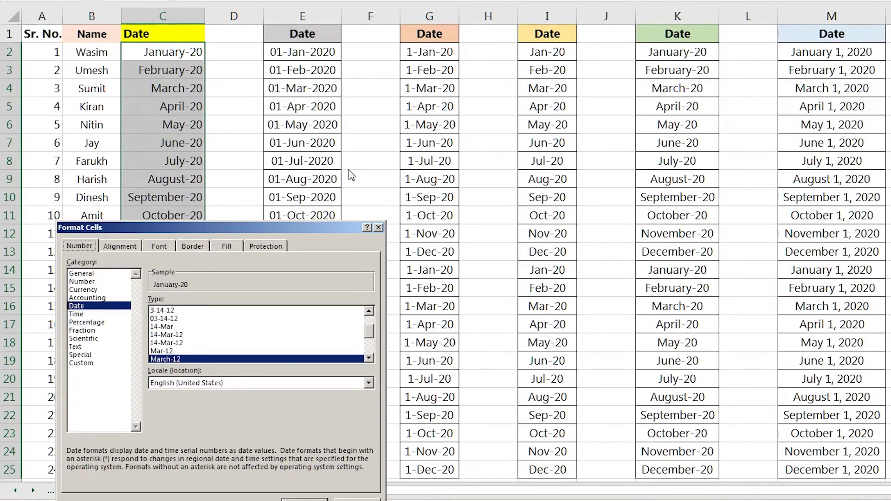
pyautogui.moveTo(153, 227); pyautogui.dragTo(380, 103)
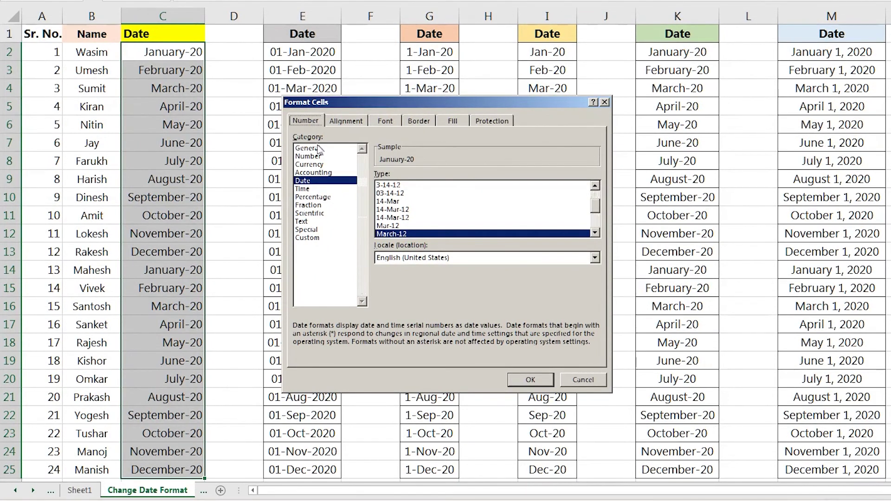
pyautogui.click(305, 182)
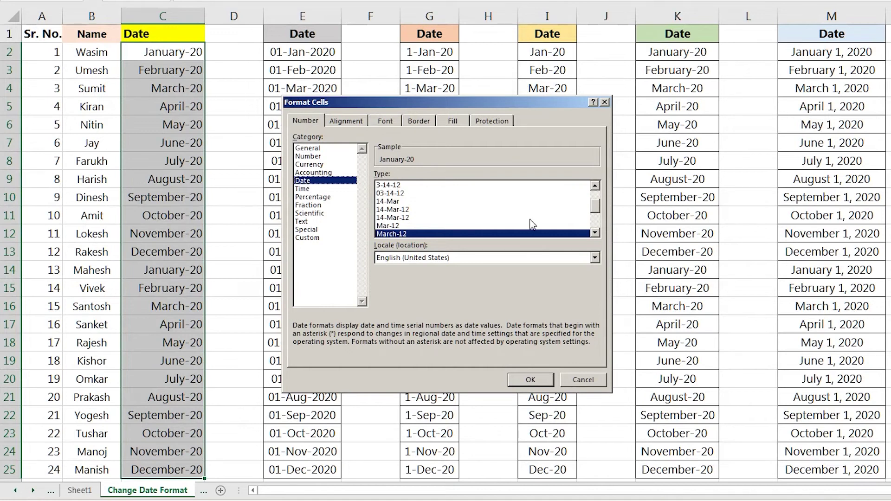
pyautogui.click(594, 233)
pyautogui.click(595, 233)
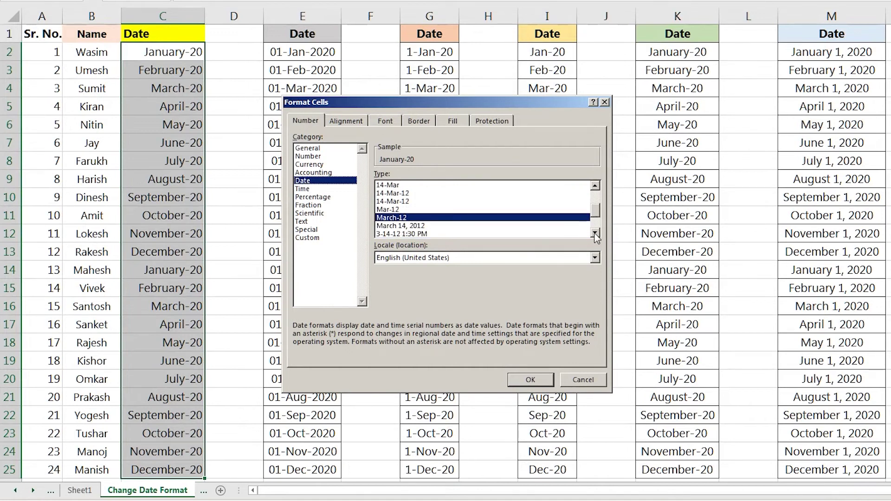
pyautogui.click(395, 226)
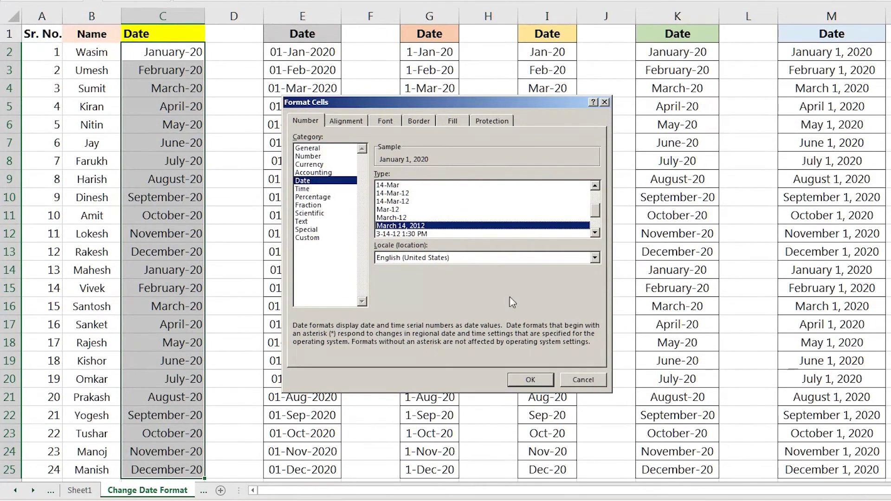
pyautogui.click(545, 380)
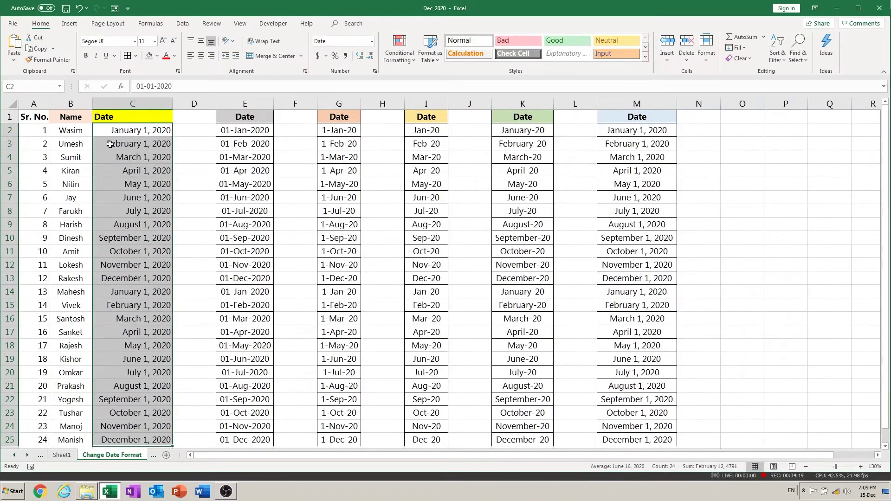
pyautogui.click(136, 161)
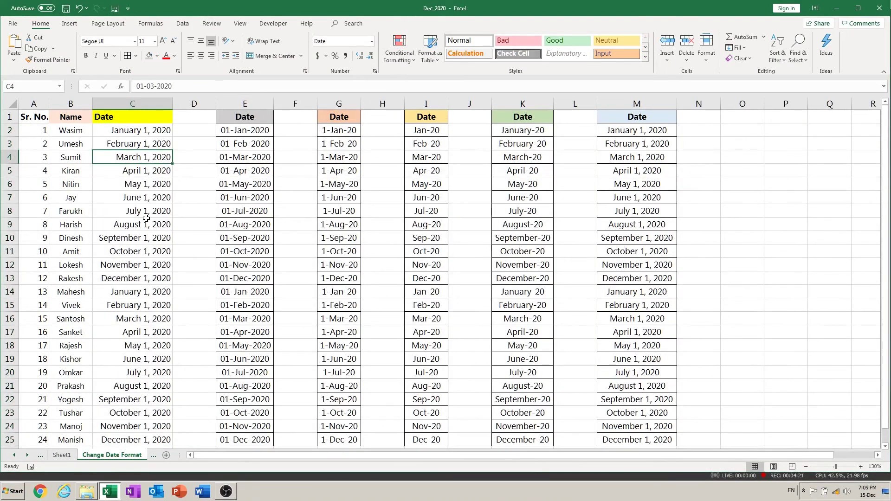
pyautogui.press('Down')
pyautogui.press('Down')
pyautogui.press('Down')
pyautogui.press('Down')
pyautogui.press('Down')
pyautogui.press('Down')
pyautogui.press('Down')
pyautogui.press('Down')
pyautogui.press('Down')
pyautogui.press('Down')
pyautogui.press('Down')
pyautogui.press('Down')
pyautogui.press('Down')
pyautogui.press('Down')
pyautogui.press('Down')
pyautogui.press('Down')
pyautogui.press('Down')
pyautogui.press('Down')
pyautogui.press('Down')
pyautogui.press('Down')
pyautogui.scroll(-1, 146, 218)
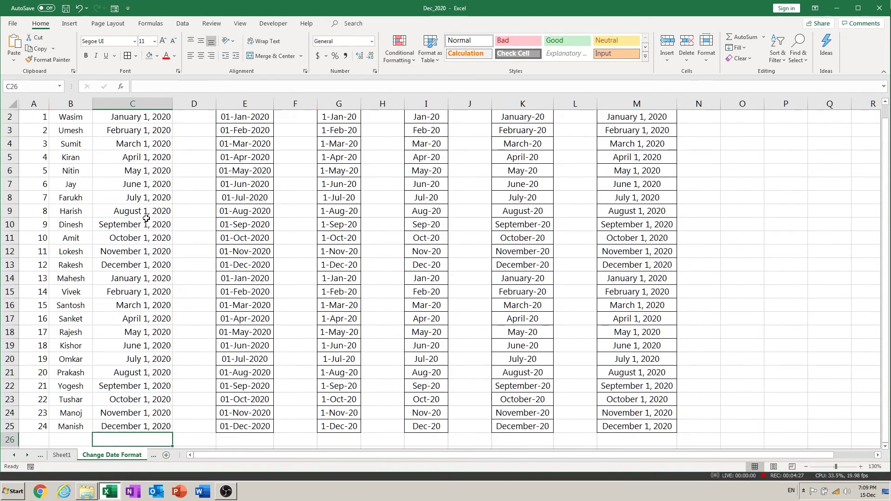
pyautogui.hotkey('ctrl', 'Up')
pyautogui.press('Down')
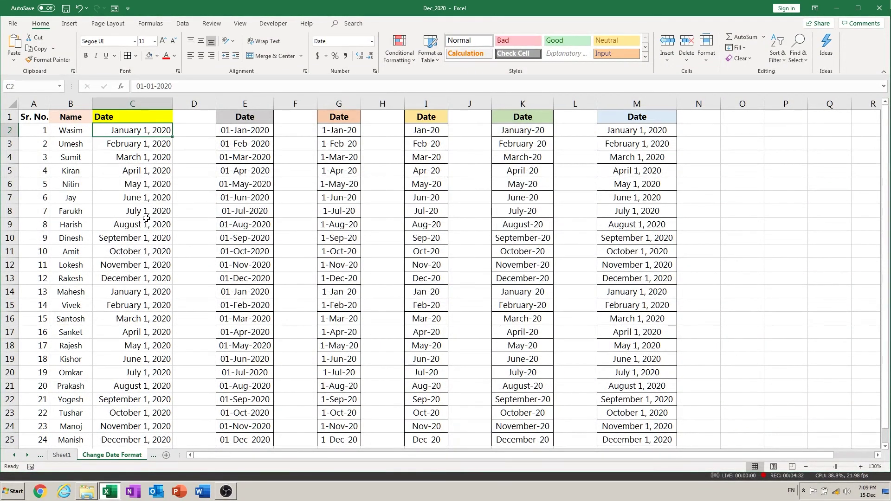
pyautogui.hotkey('ctrl', 'shift', 'Down')
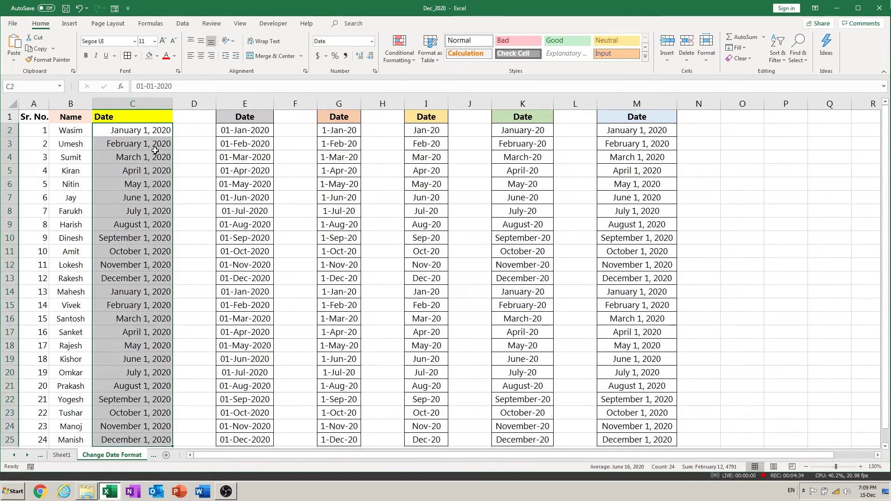
pyautogui.rightClick(151, 150)
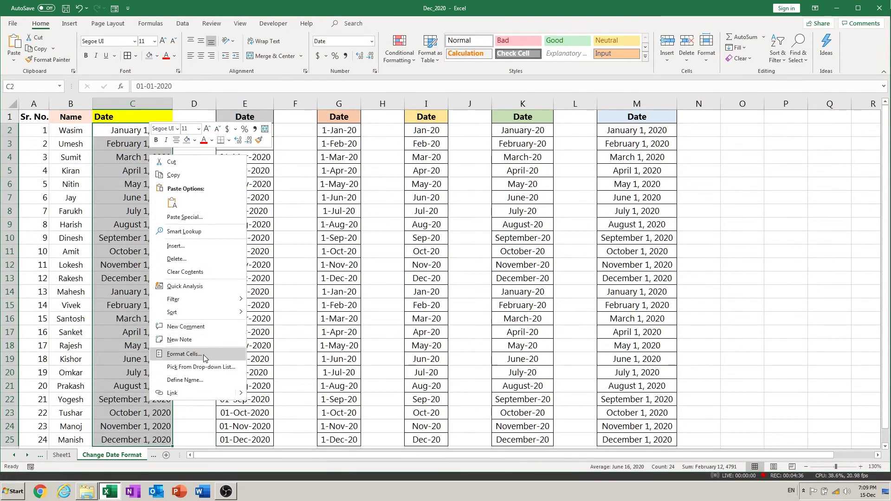
# Apply the custom format code mmm-dd-yyyy to column C, showing Jan-01-2020 through Dec-01-2020.
pyautogui.click(195, 354)
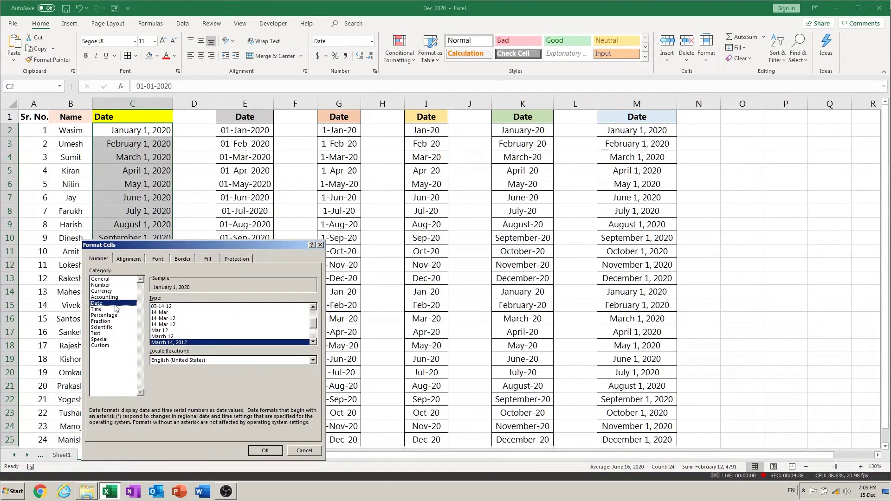
pyautogui.click(172, 324)
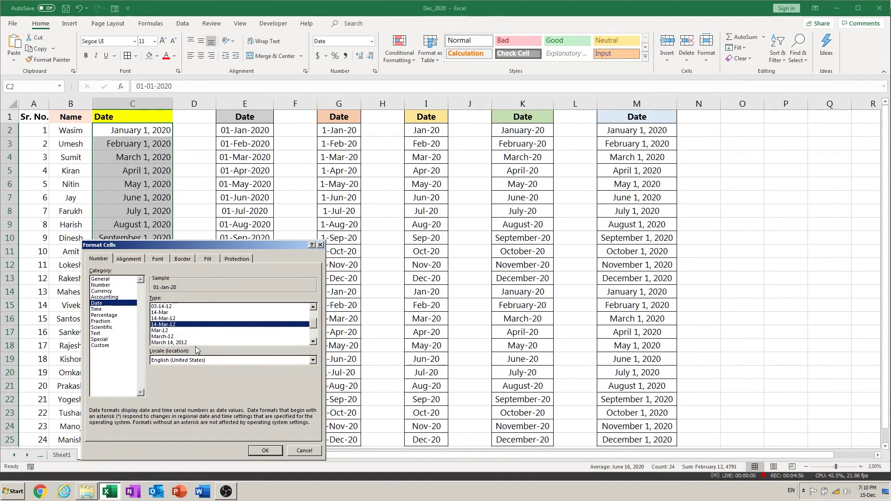
pyautogui.click(107, 346)
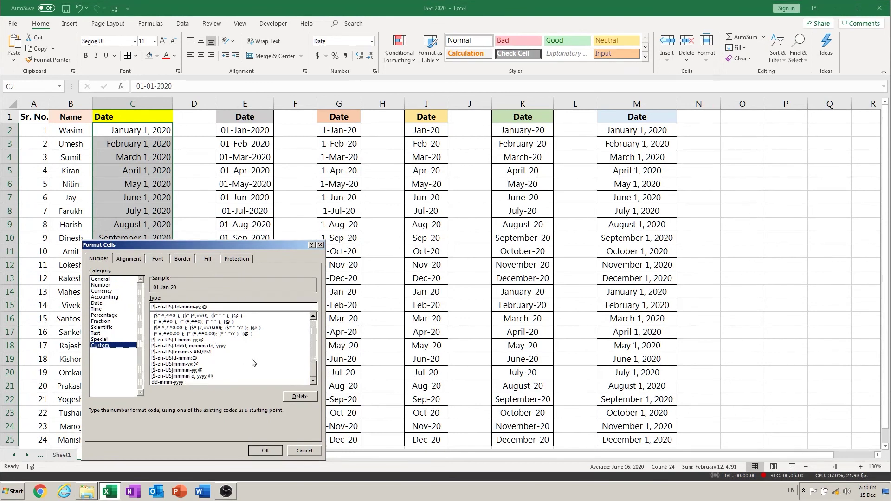
pyautogui.click(167, 381)
pyautogui.moveTo(185, 306); pyautogui.dragTo(123, 310)
pyautogui.write('mmm')
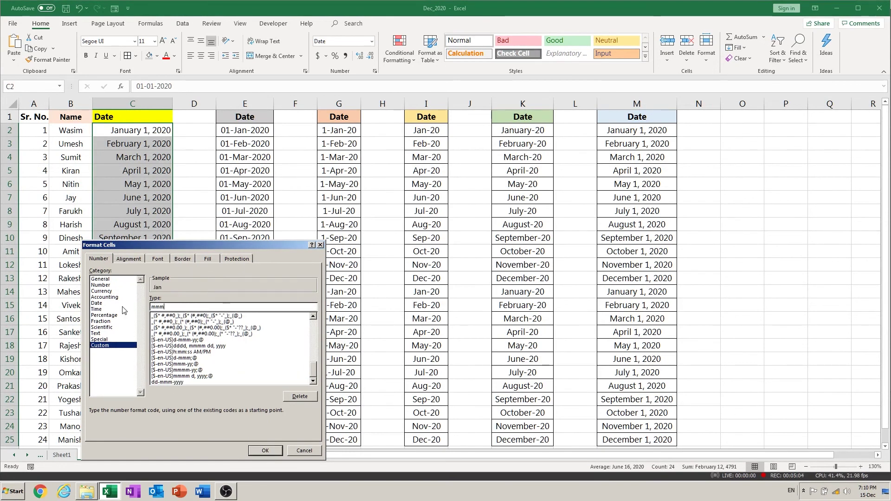
pyautogui.write('-dd')
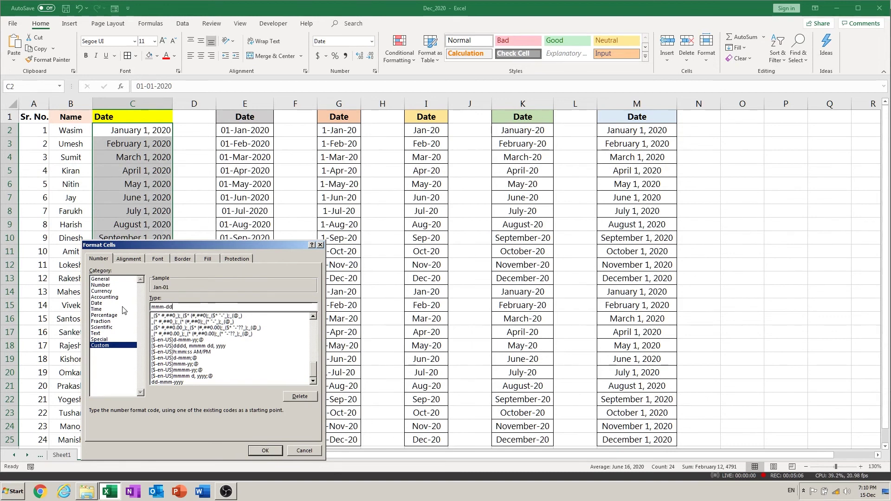
pyautogui.write('-yyyy')
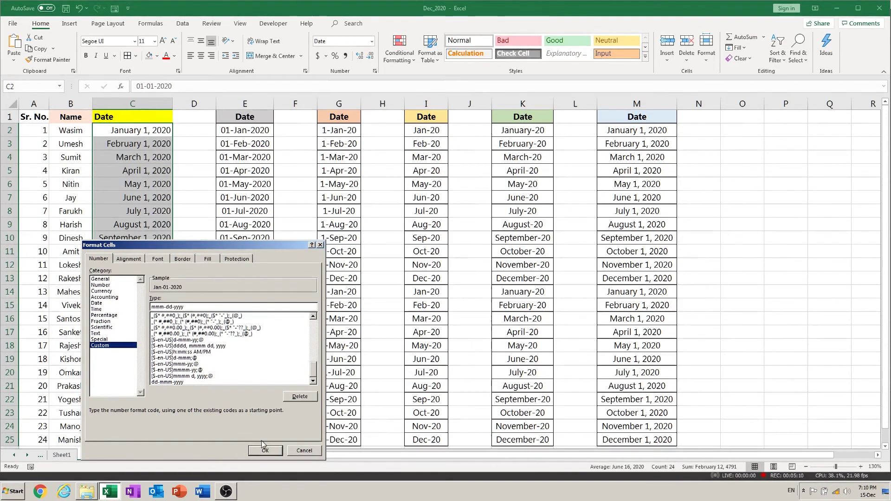
pyautogui.click(264, 450)
pyautogui.click(155, 277)
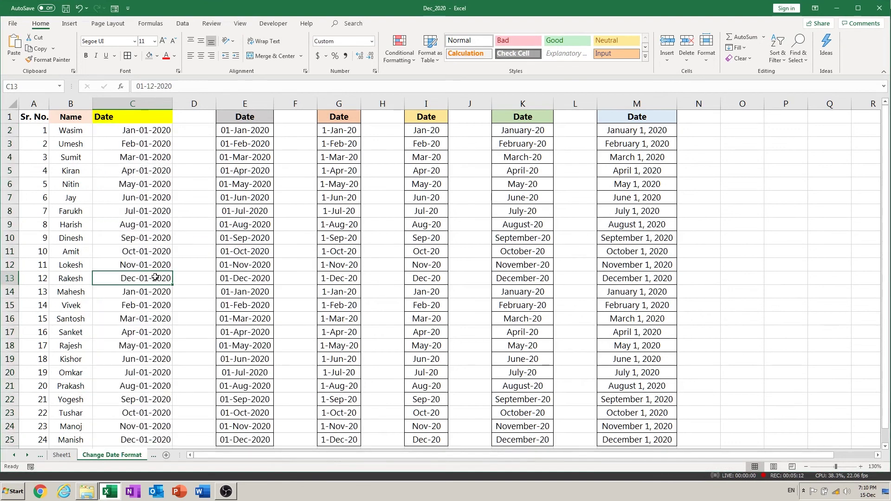